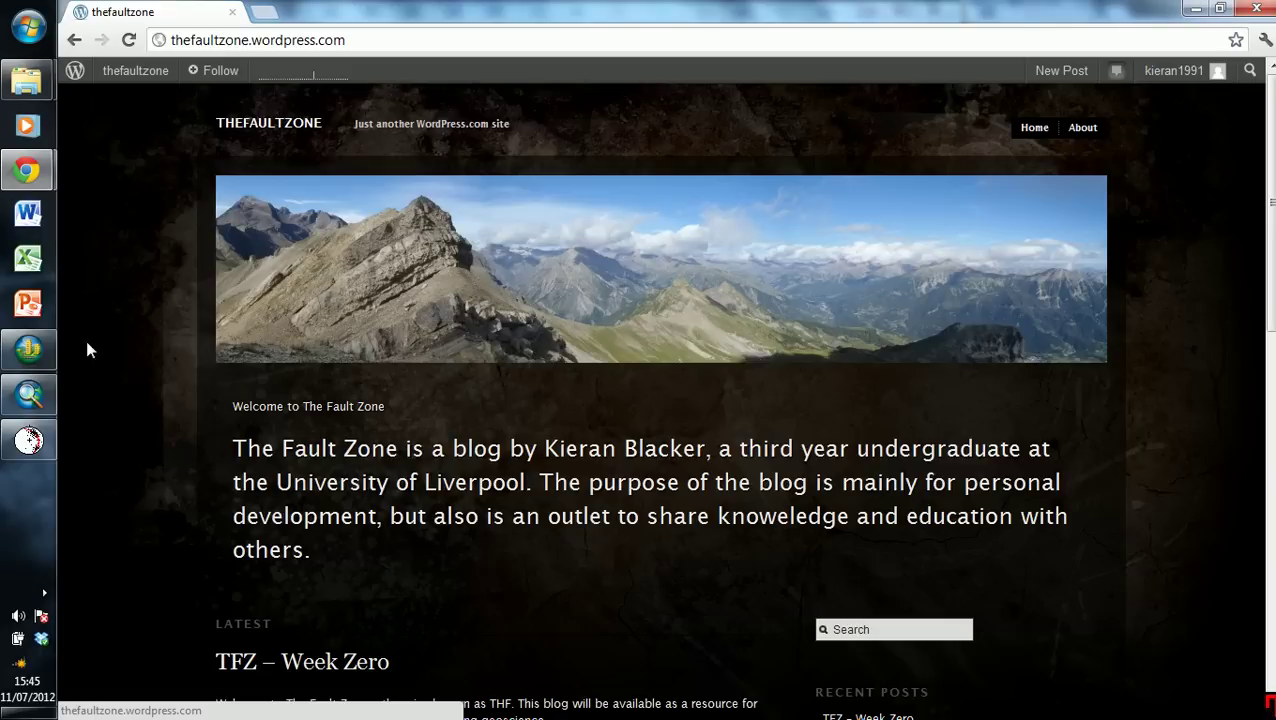
Step: Bring ArcScene forward and orbit the Tarbert terrain through low side-on and oblique top views
click(28, 348)
drag(883, 593, 660, 416)
drag(812, 447, 1142, 484)
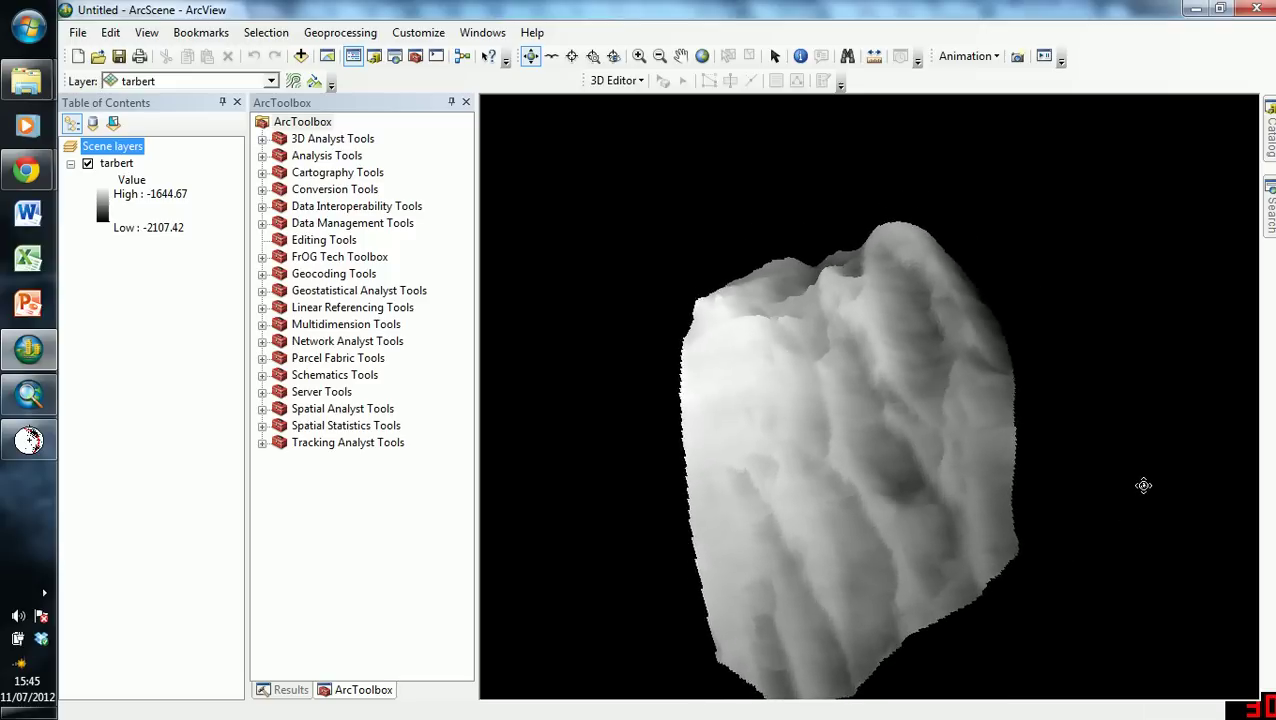
drag(703, 598, 1011, 444)
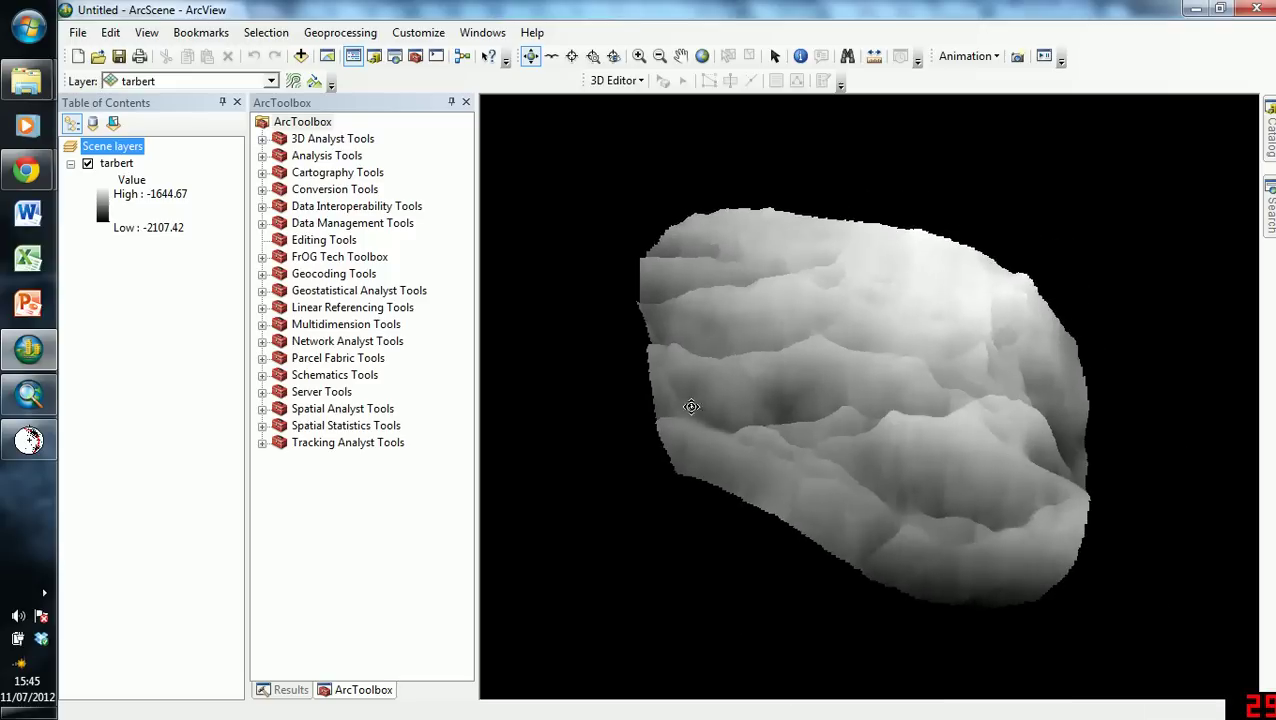
drag(691, 406, 745, 525)
drag(918, 538, 740, 480)
drag(966, 430, 1098, 566)
drag(772, 558, 847, 399)
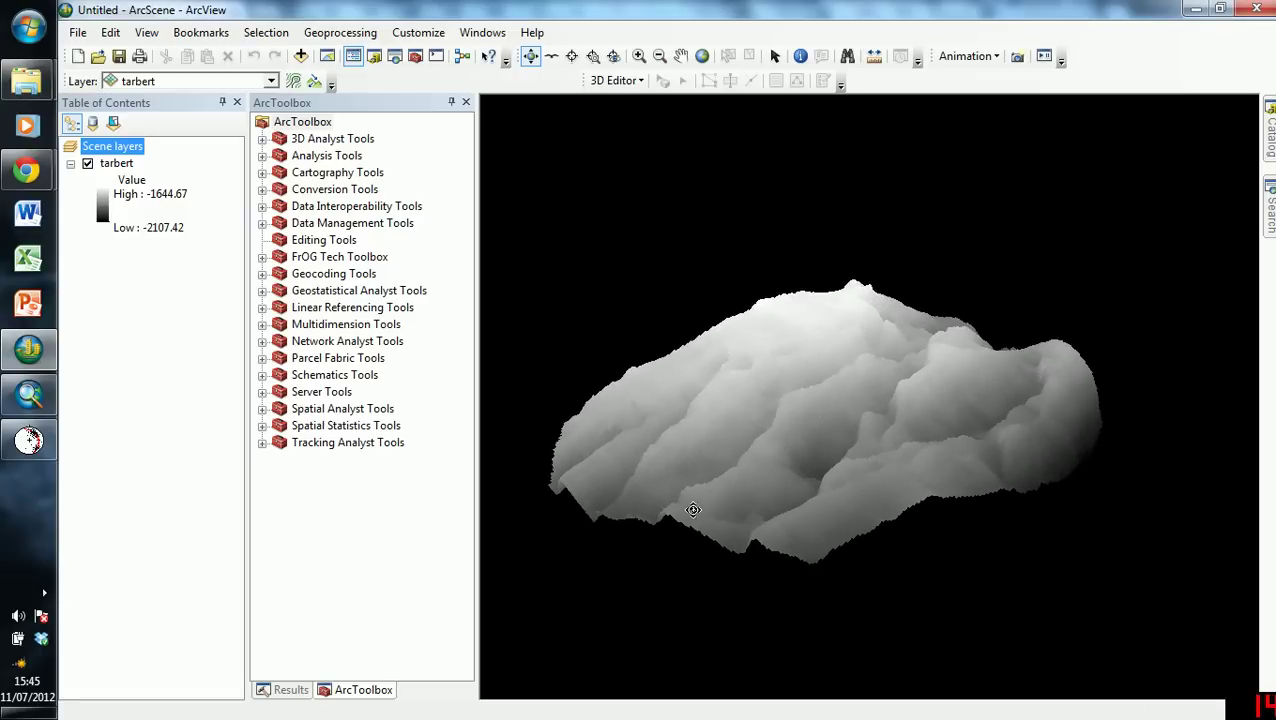
drag(672, 404, 959, 416)
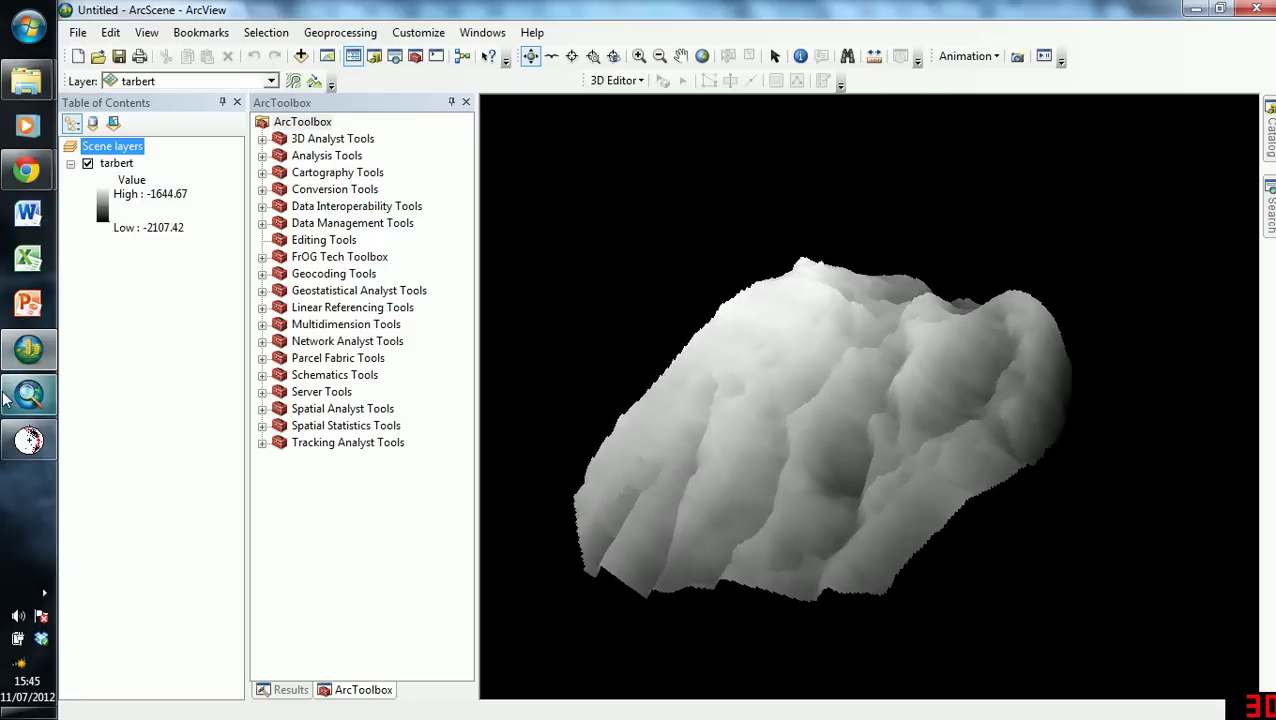
Step: Return to the Video1 ArcMap document and nudge the Tarbert raster slightly up and right
mouse_move(10, 398)
click(128, 404)
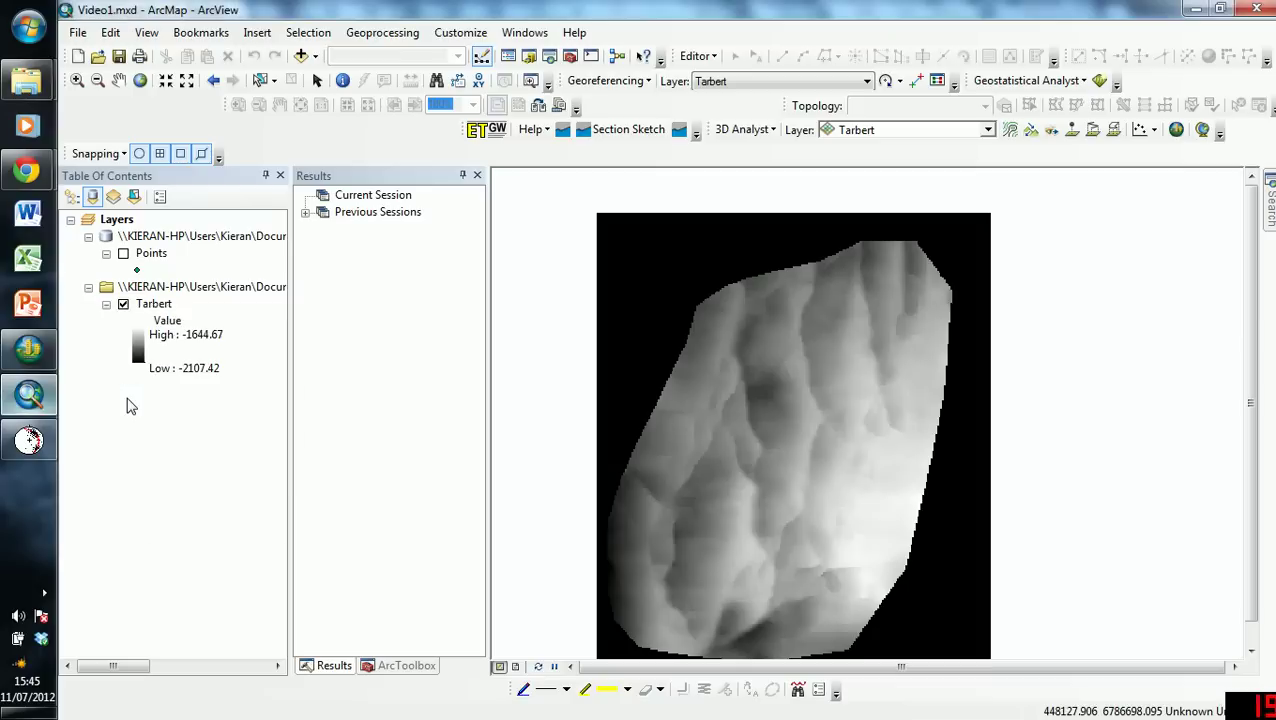
drag(775, 475, 792, 433)
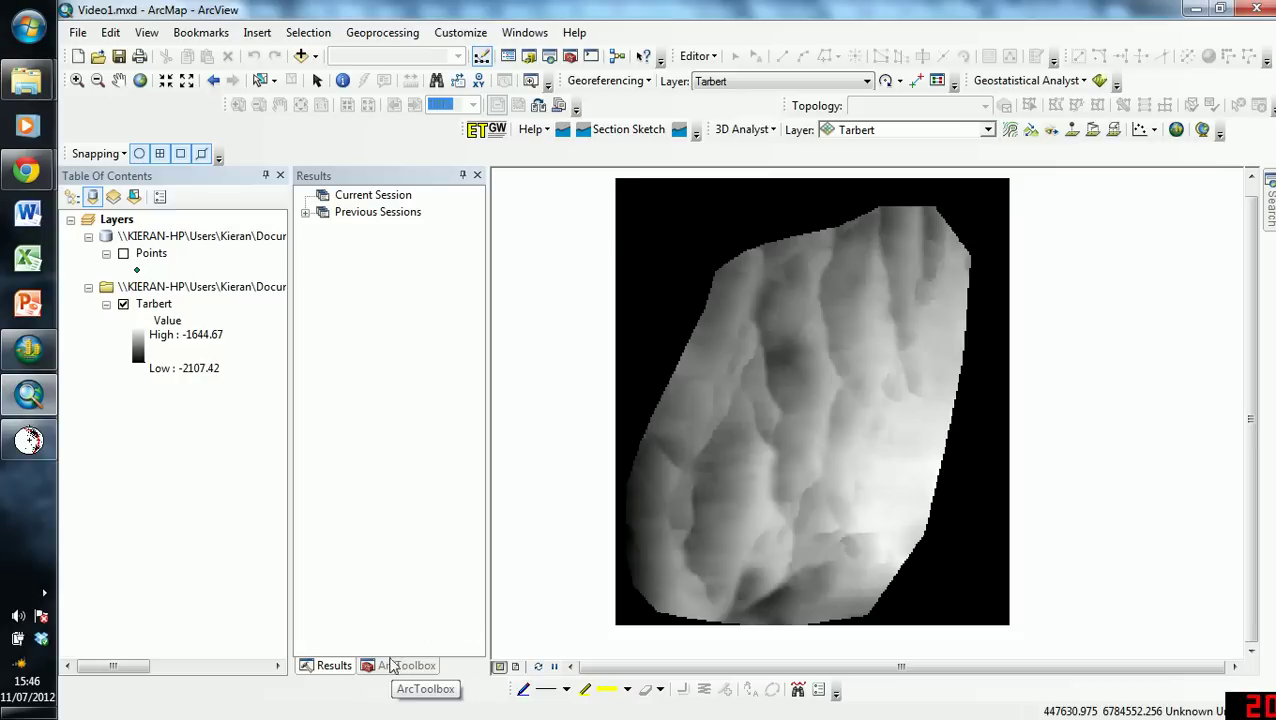
Step: Show ArcToolbox, then collapse and re-expand the Surface toolset to list its tools
click(407, 665)
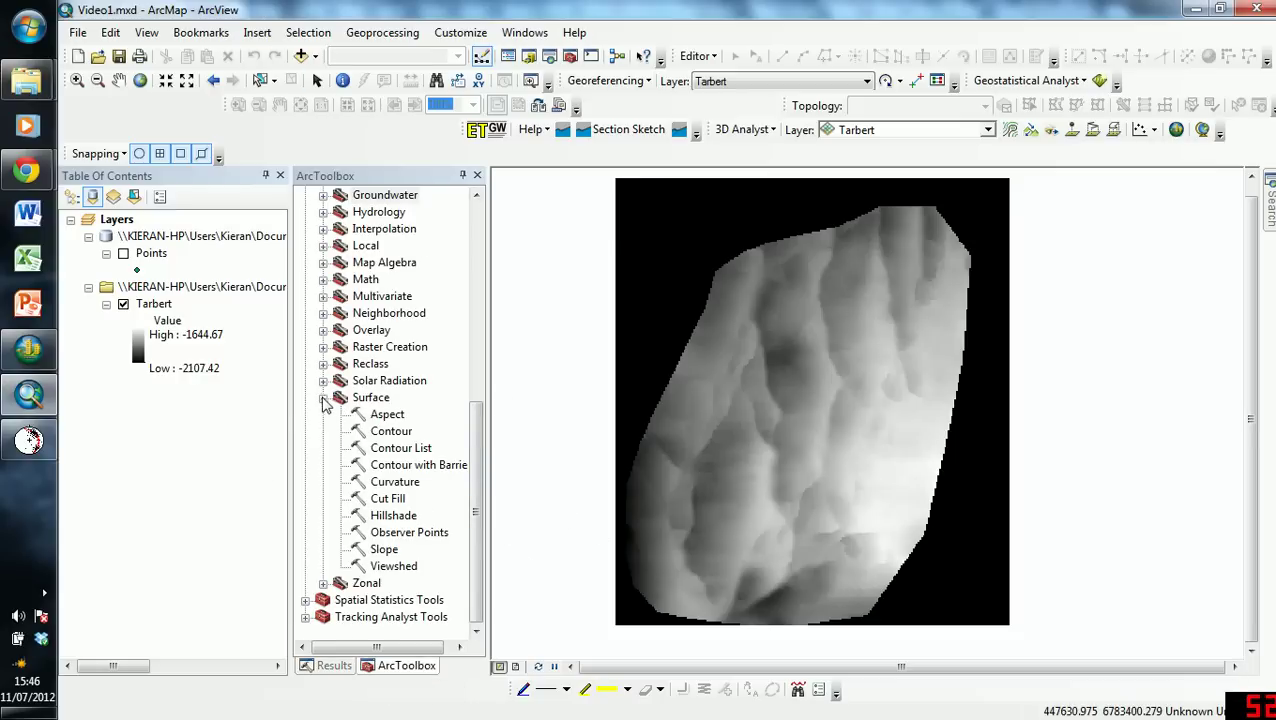
click(323, 398)
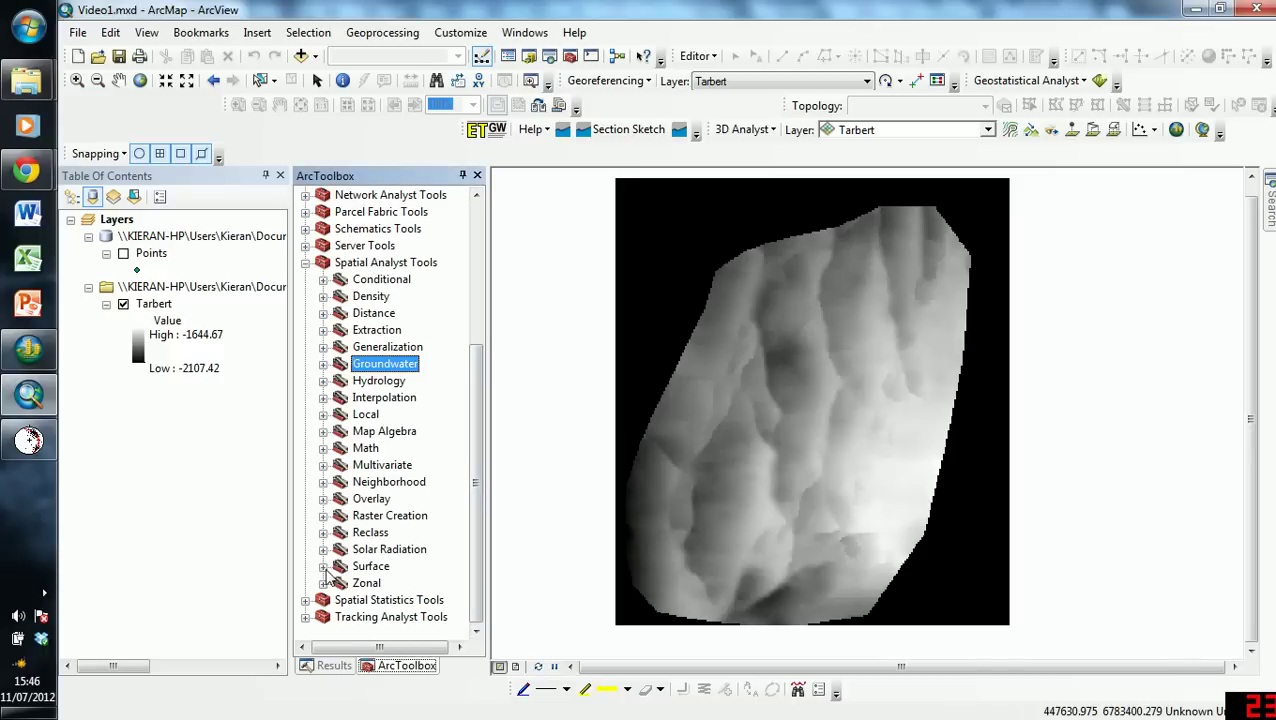
click(324, 567)
scroll(349, 558, down, 1)
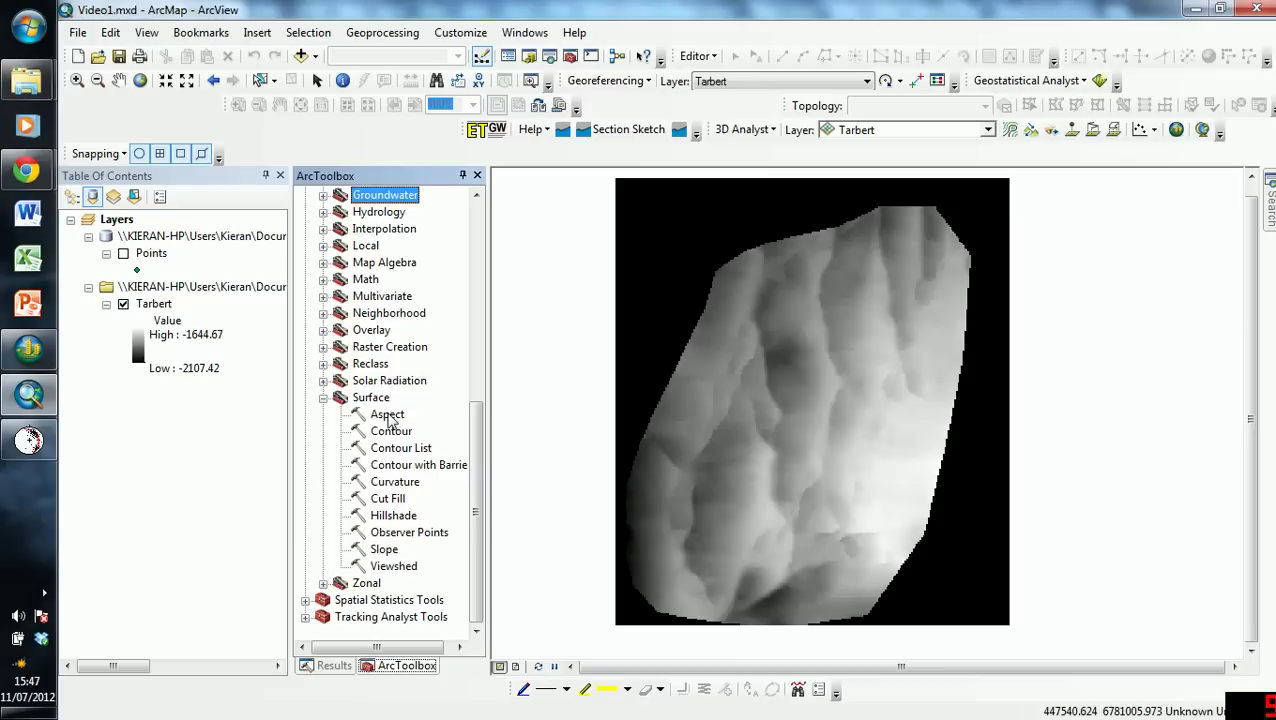
Step: Run the Aspect tool on the Tarbert raster, saving the output as tarbaspect
double_click(389, 418)
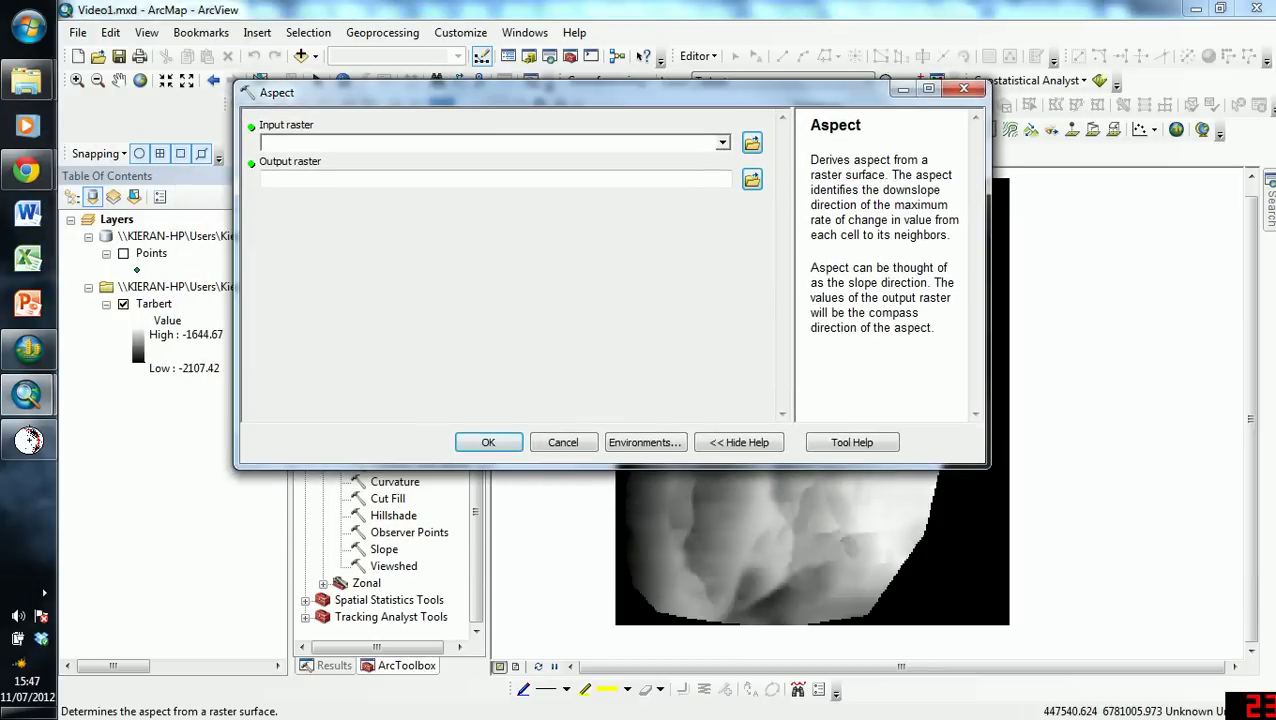
click(722, 142)
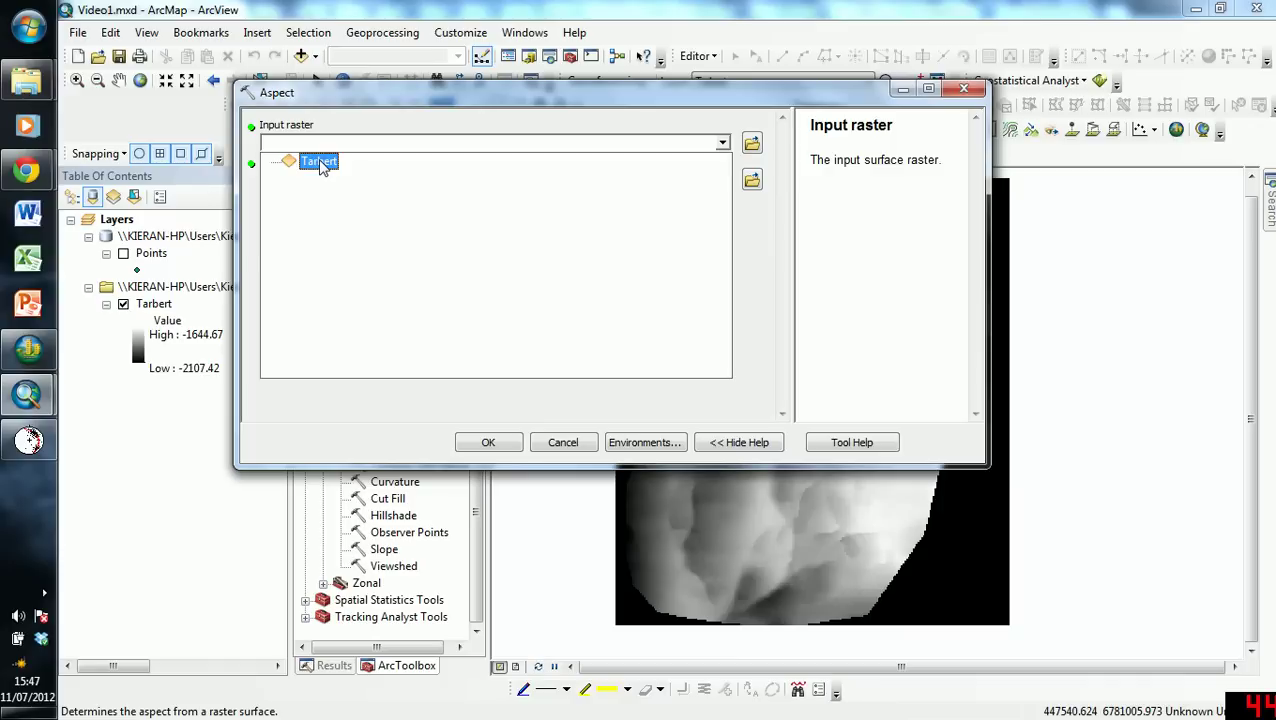
click(320, 163)
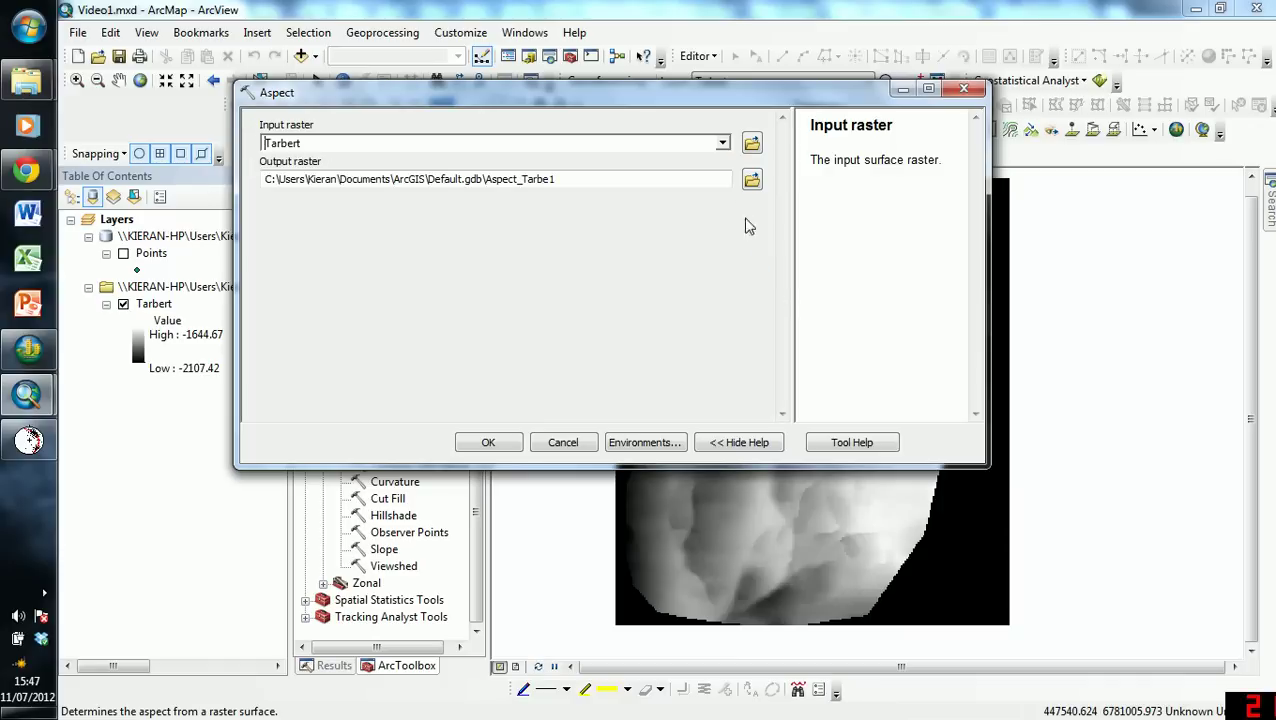
click(749, 181)
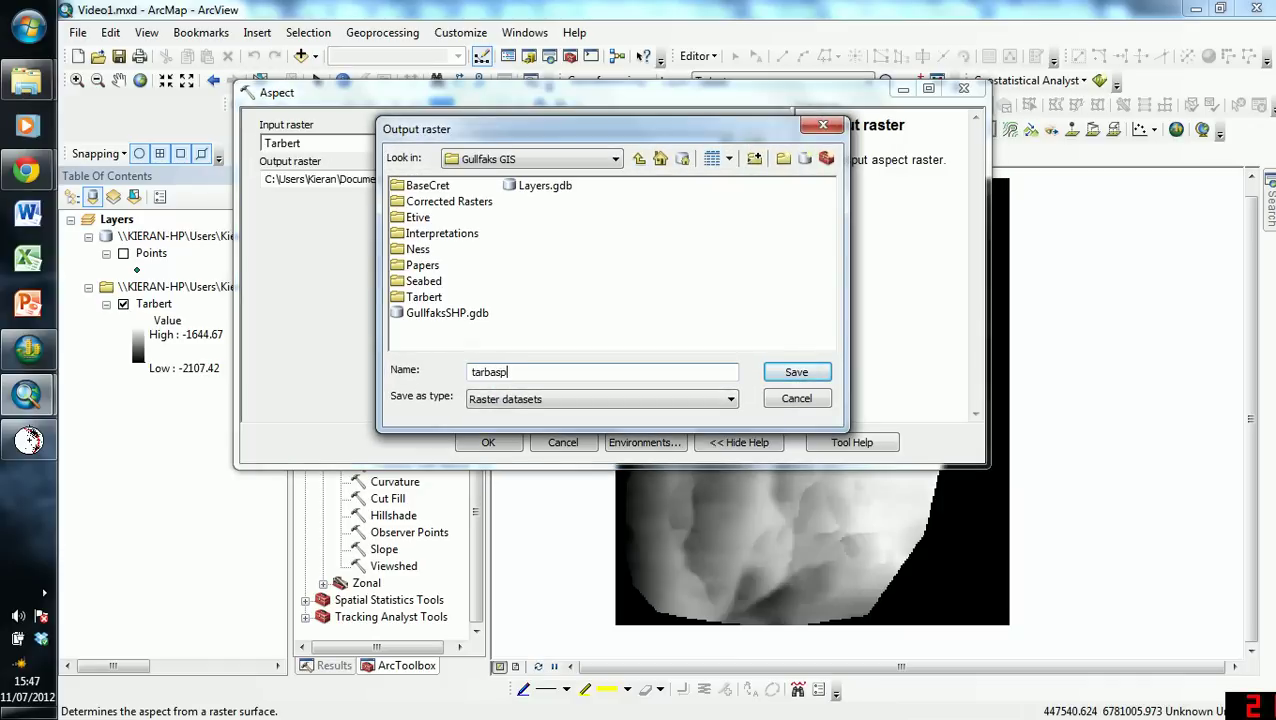
click(796, 372)
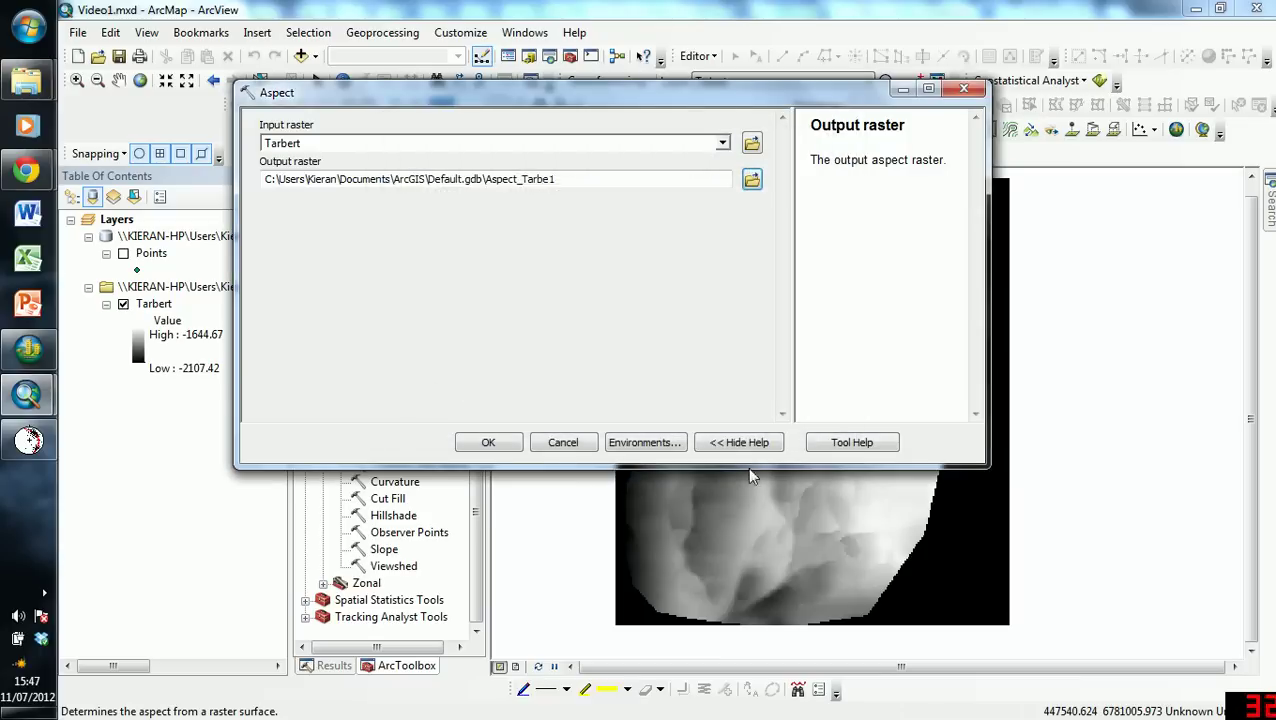
click(486, 447)
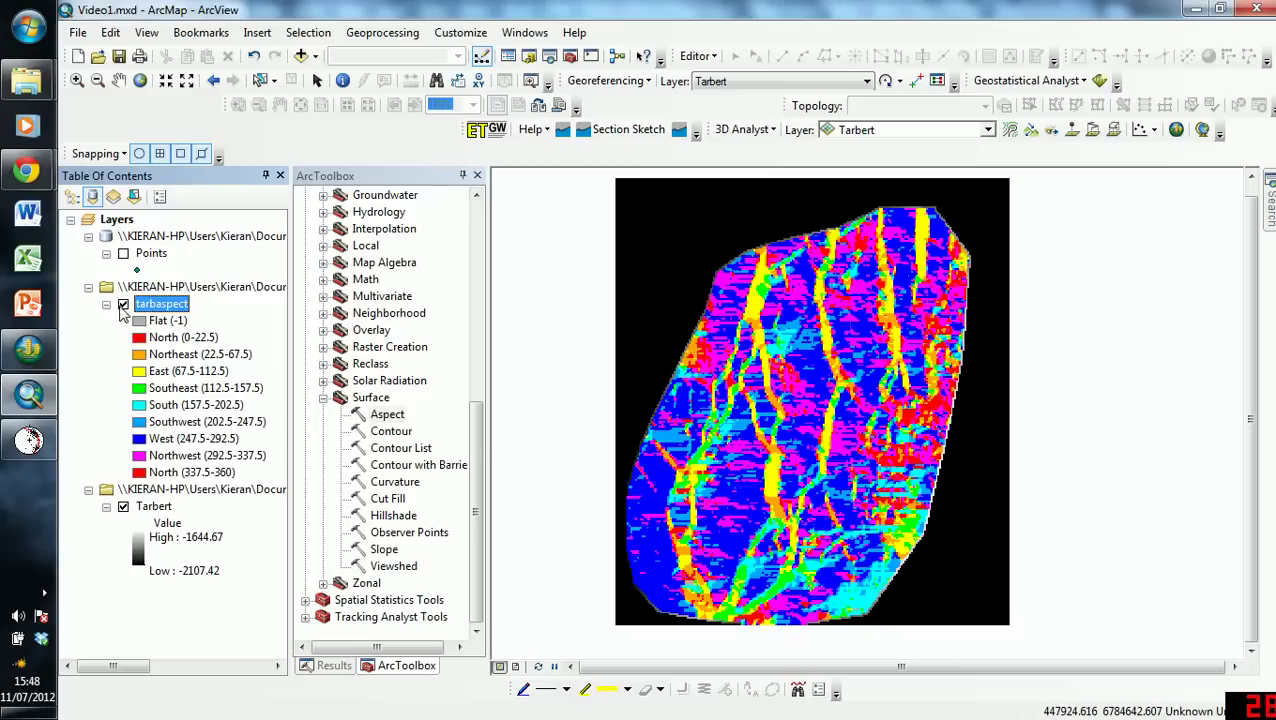
Step: Hide tarbaspect and run Slope on Tarbert in degrees, saving the output as tarbslope
click(123, 305)
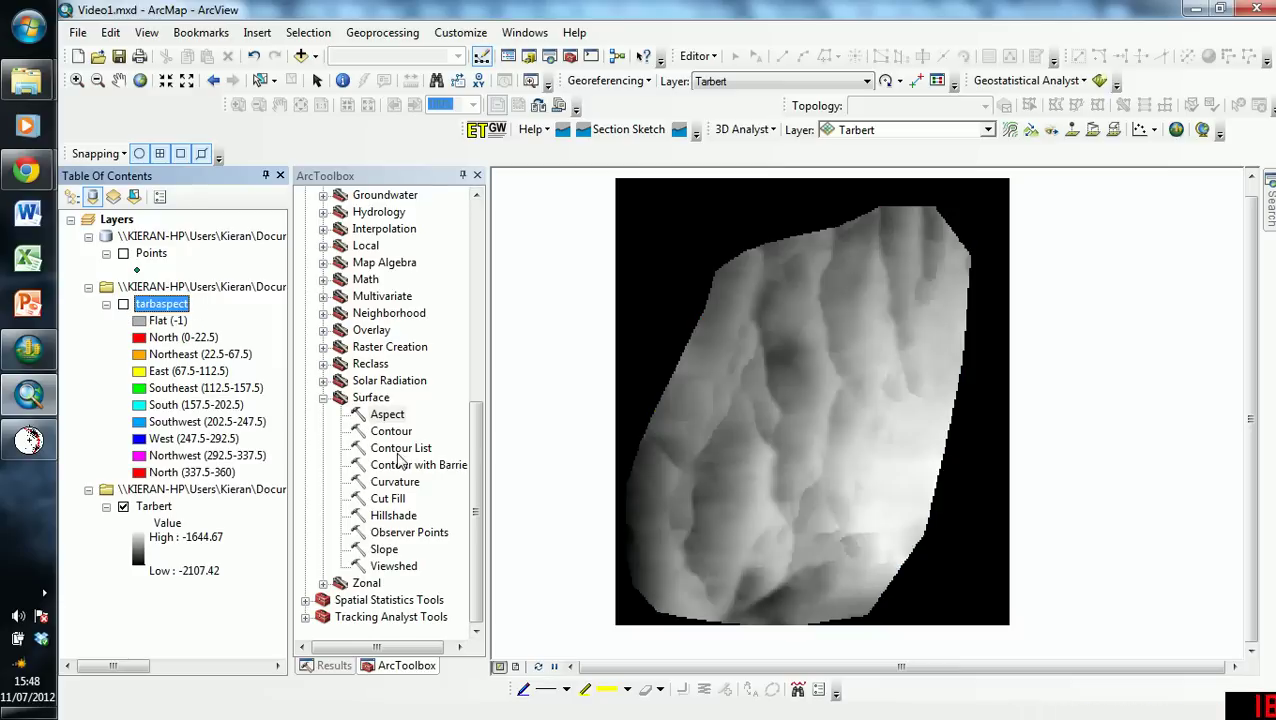
double_click(385, 551)
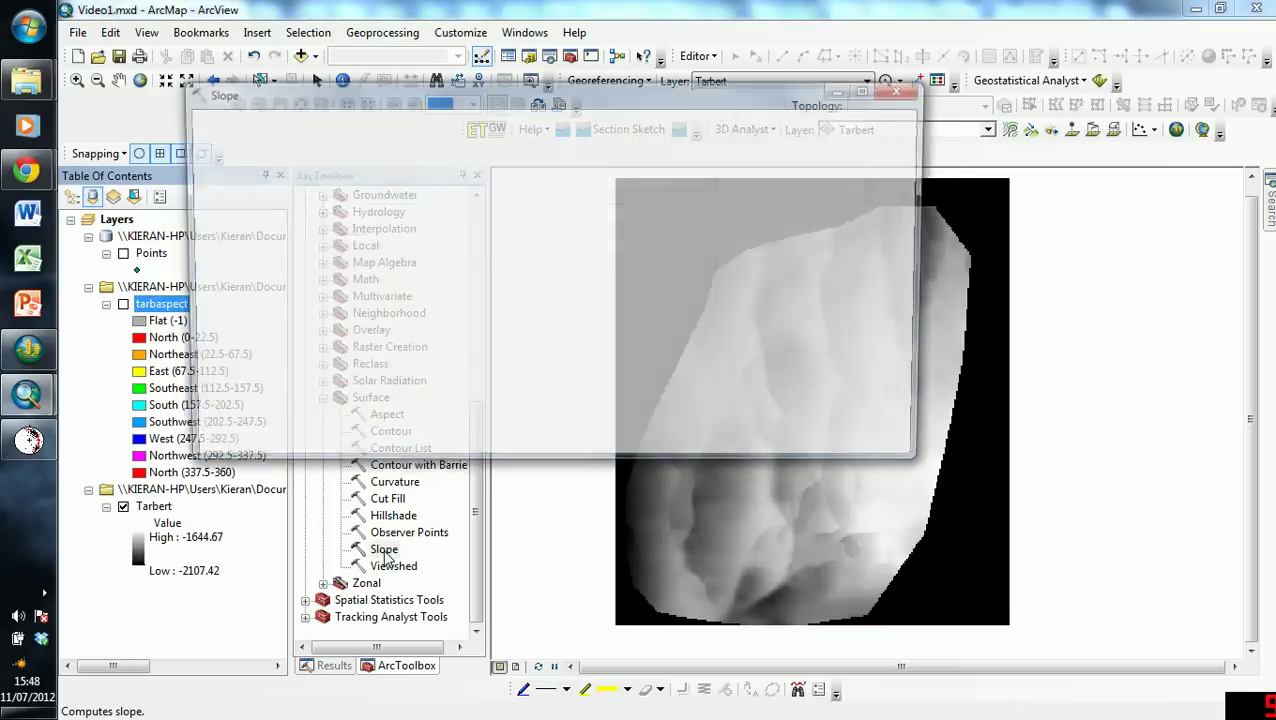
click(664, 143)
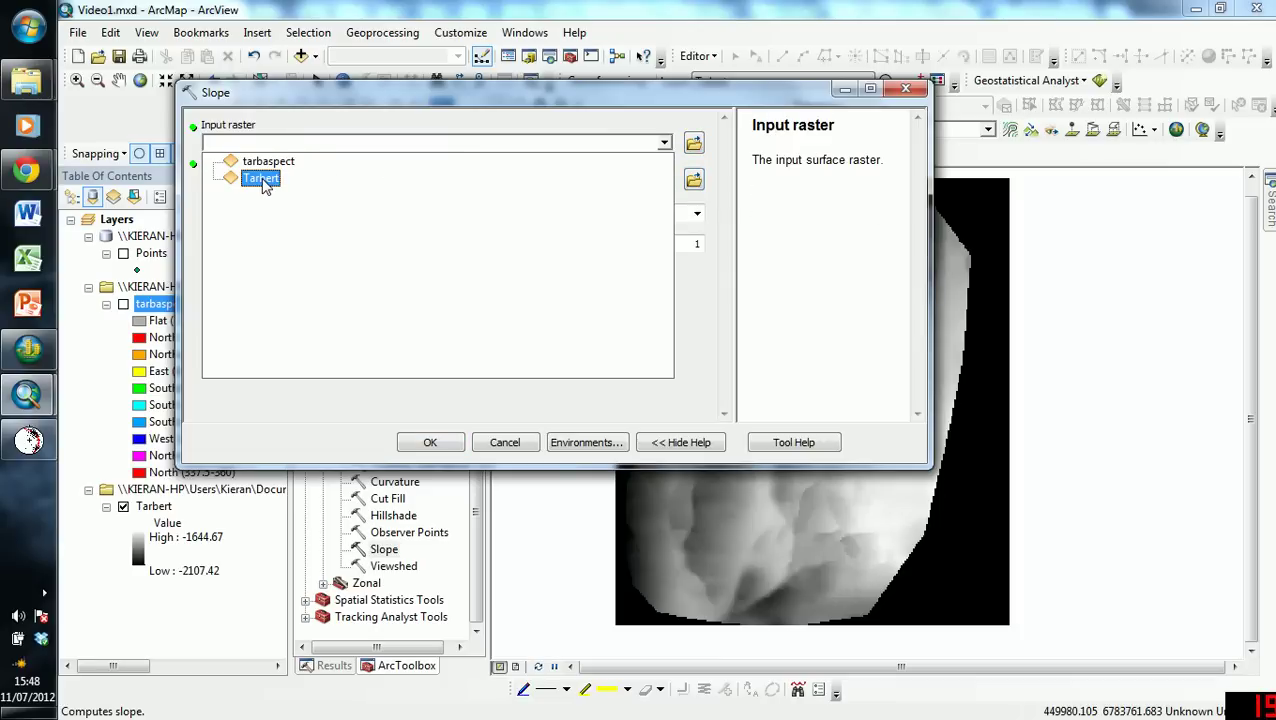
click(261, 178)
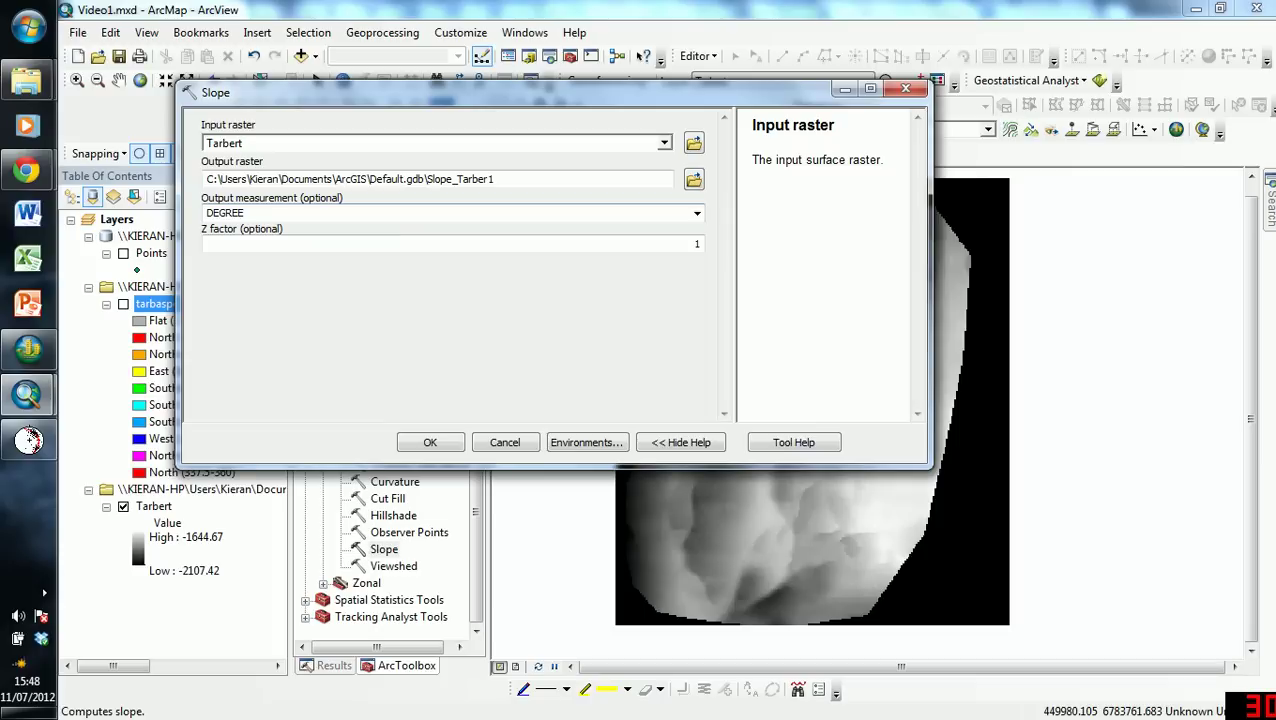
click(343, 213)
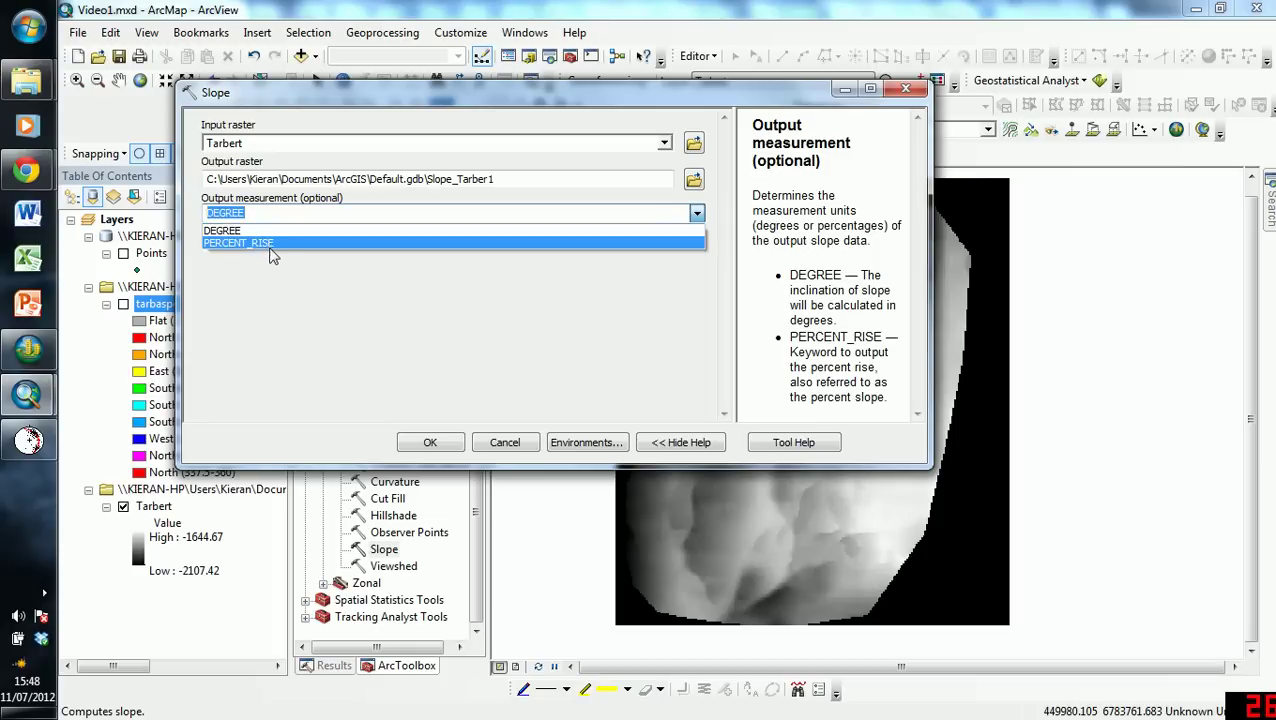
click(268, 233)
click(693, 179)
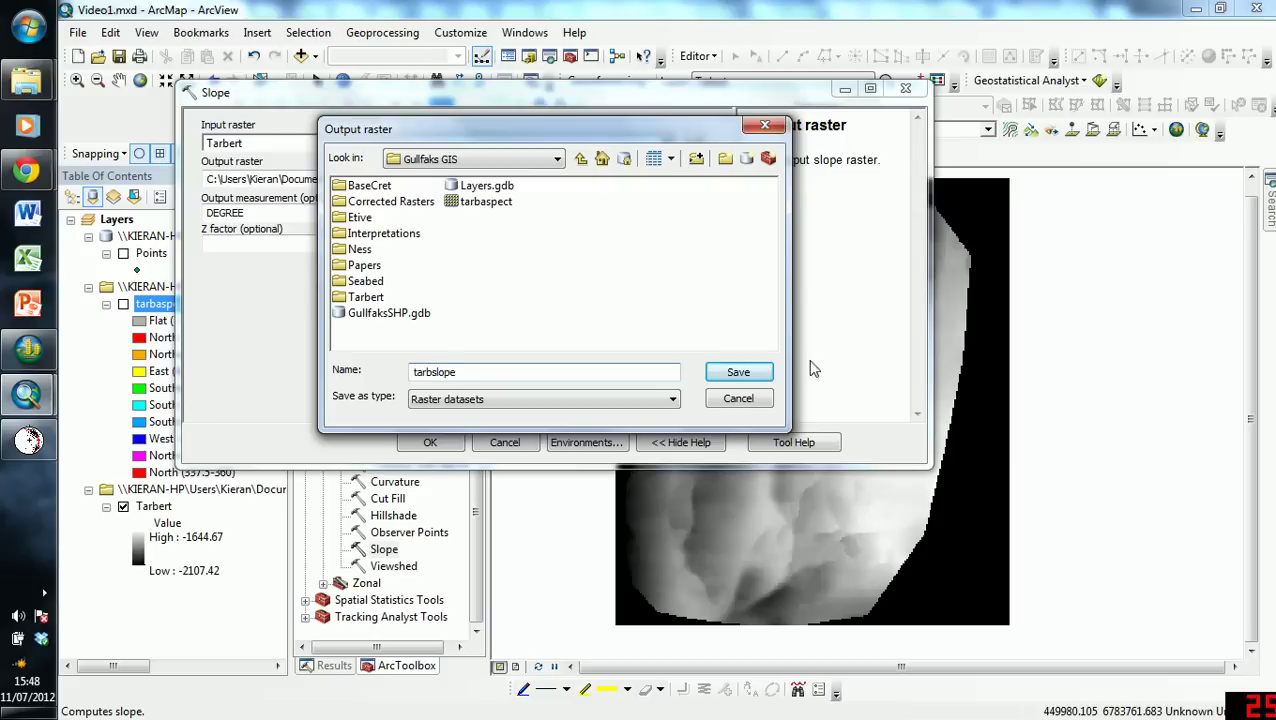
click(736, 372)
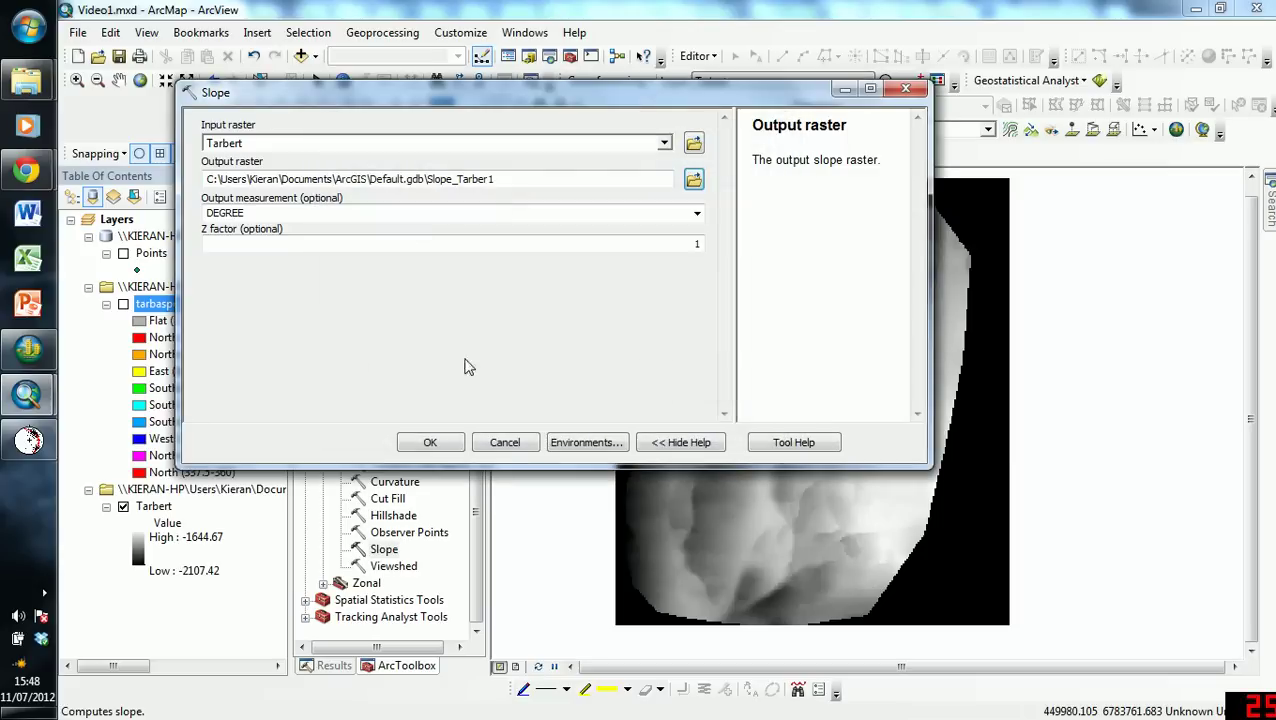
click(427, 447)
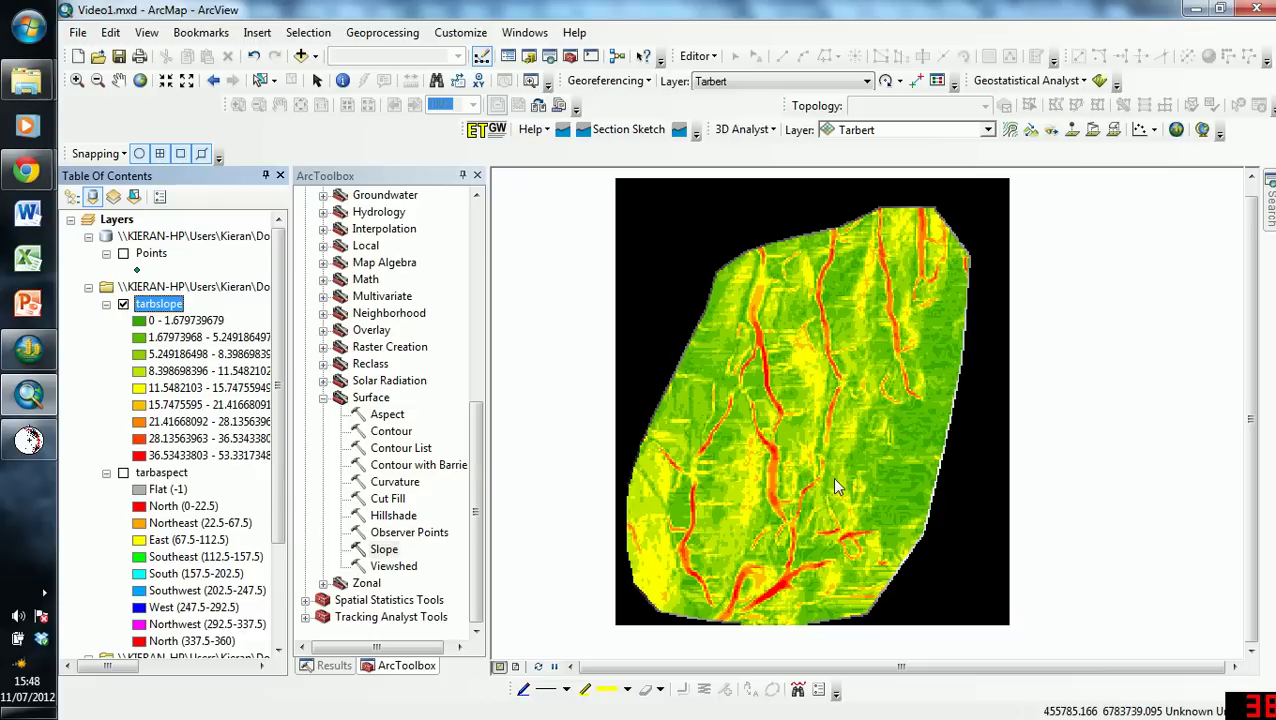
Step: Hide tarbslope, turn on the Points layer, and collapse the Surface toolset
click(123, 305)
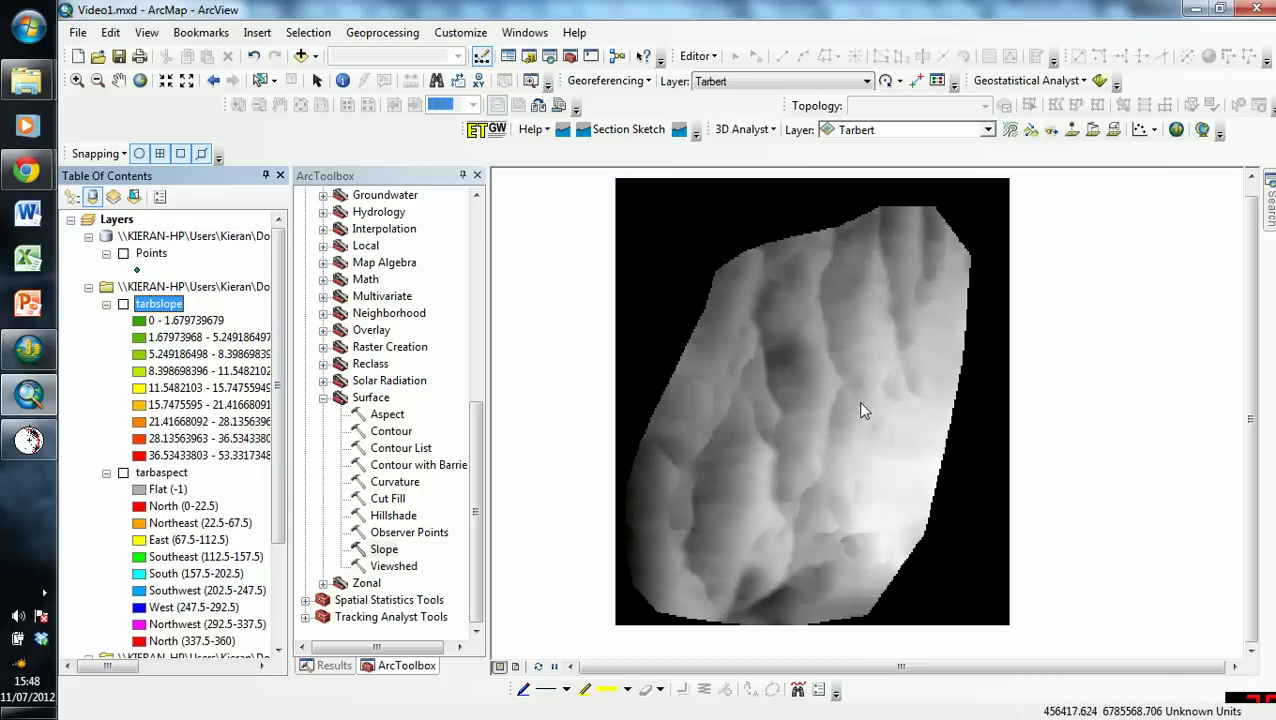
click(123, 254)
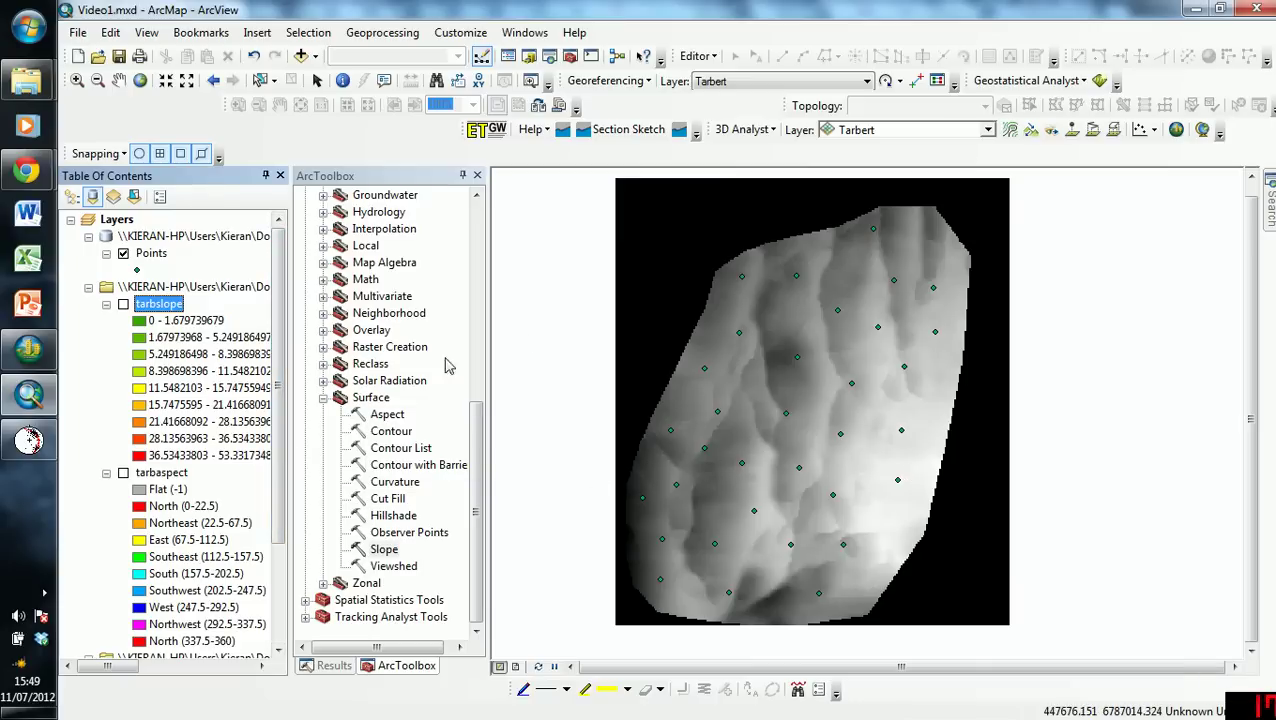
click(323, 397)
scroll(340, 470, up, 3)
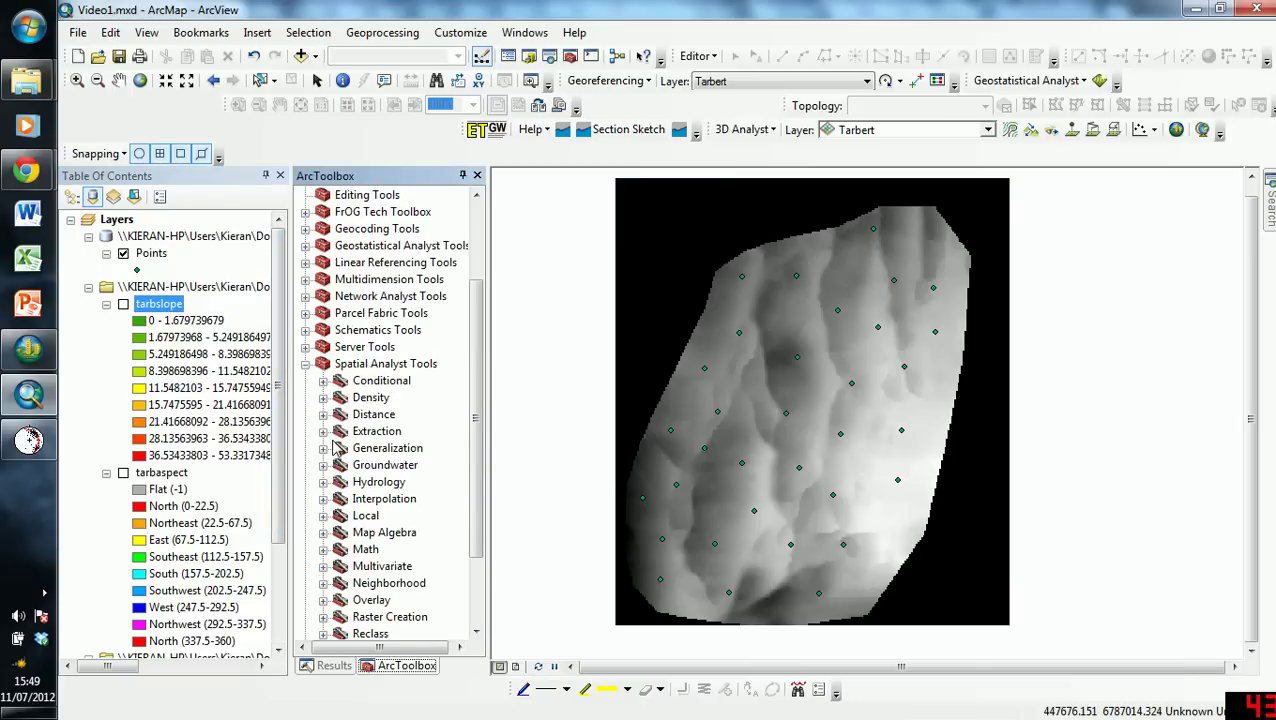
scroll(336, 447, down, 1)
Step: Run Extract Multi Values to Points on Points using the tarbaspect and tarbslope rasters
click(323, 380)
scroll(368, 412, down, 1)
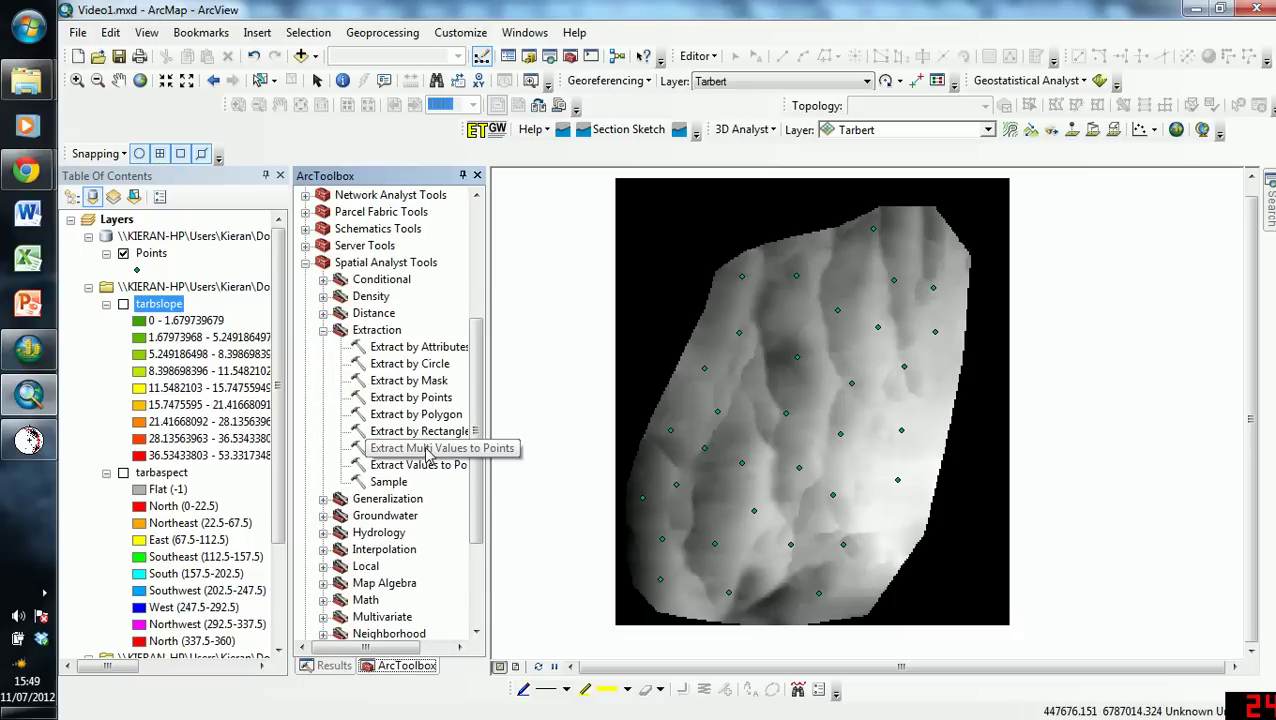
double_click(428, 455)
click(606, 143)
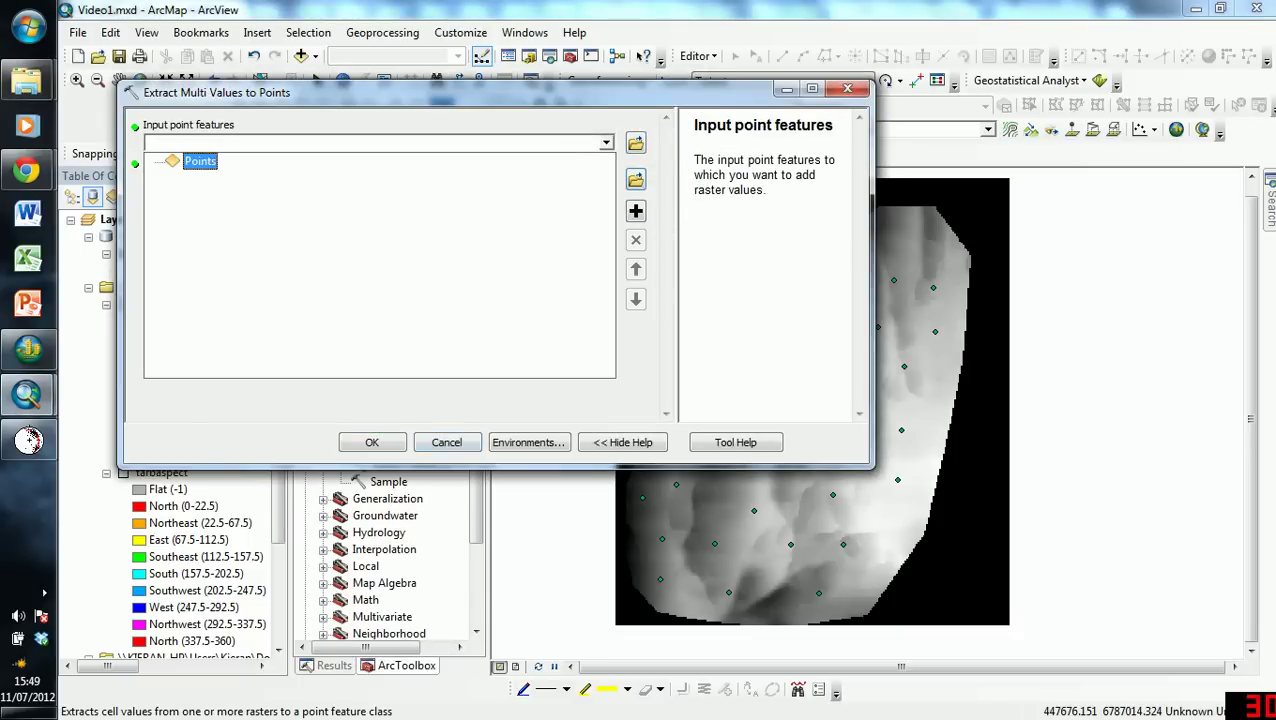
click(200, 162)
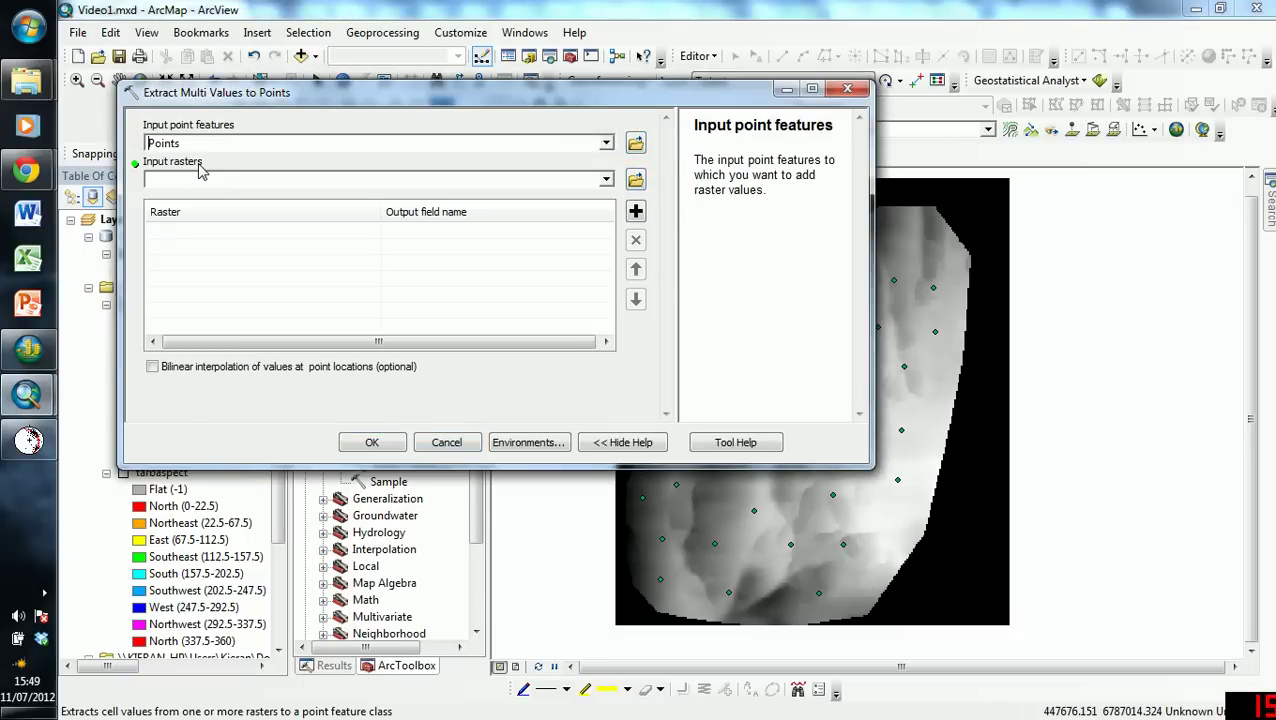
click(606, 180)
click(208, 216)
click(606, 179)
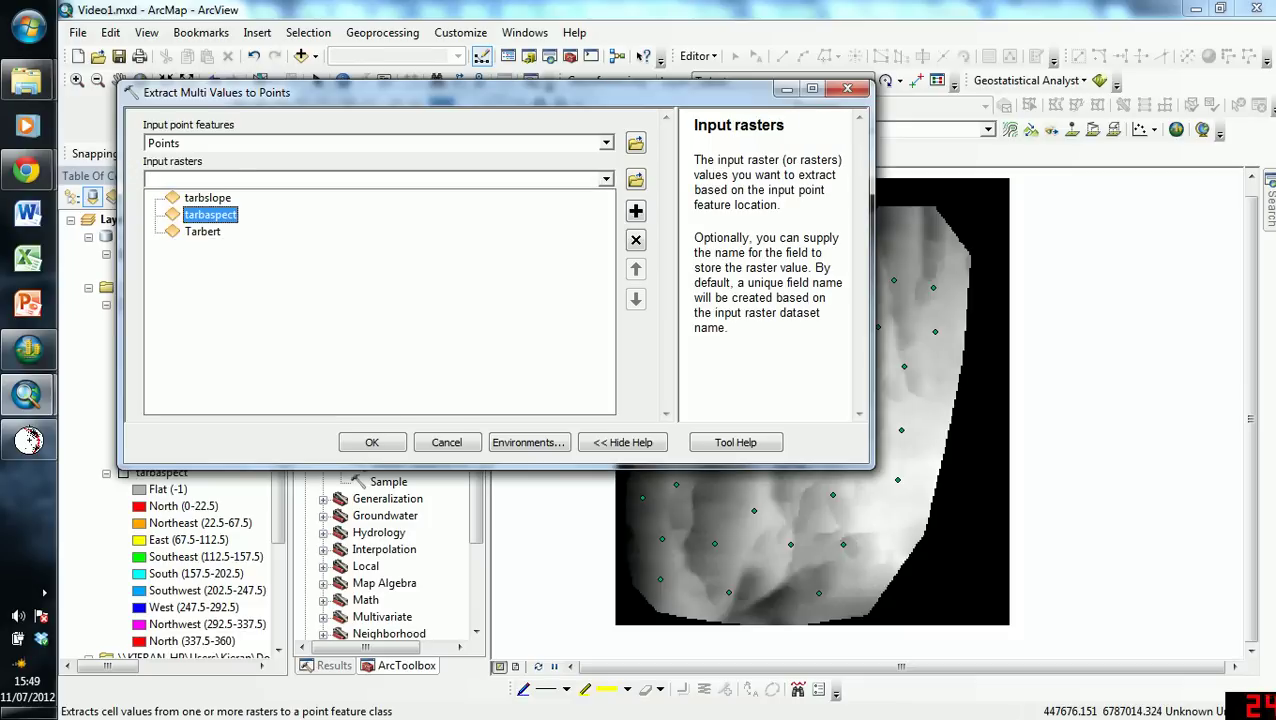
click(207, 197)
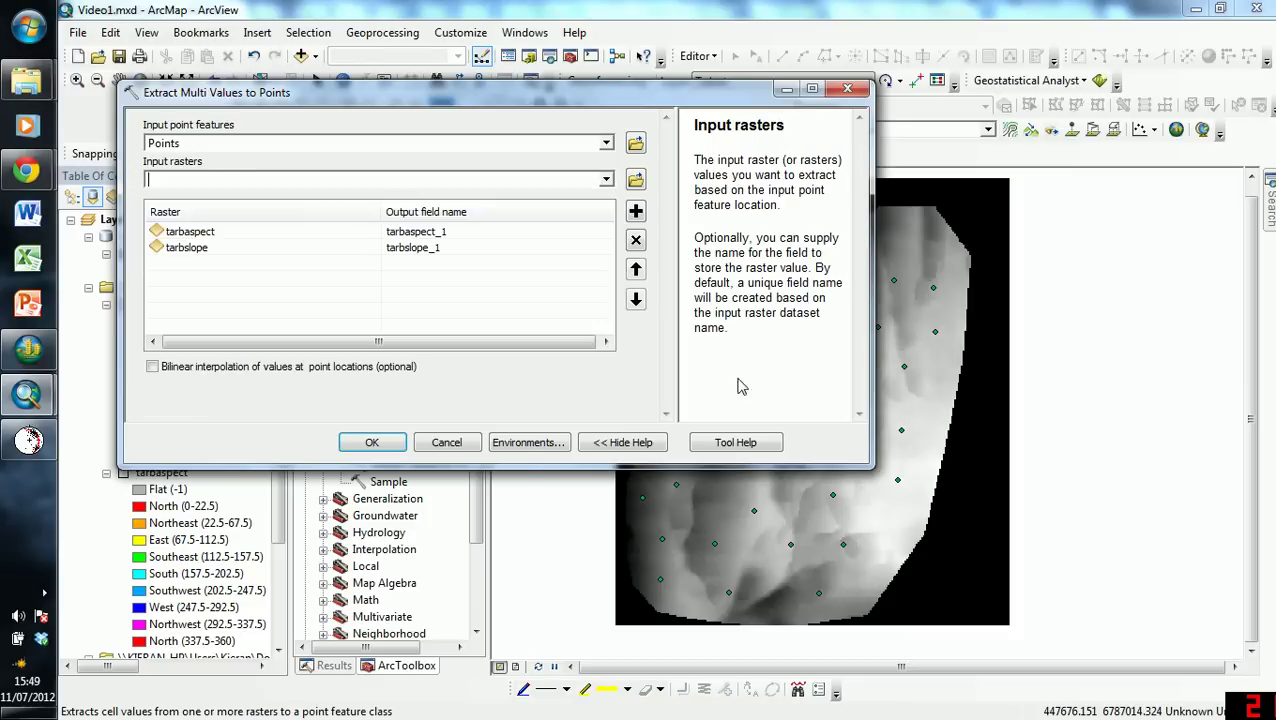
click(376, 447)
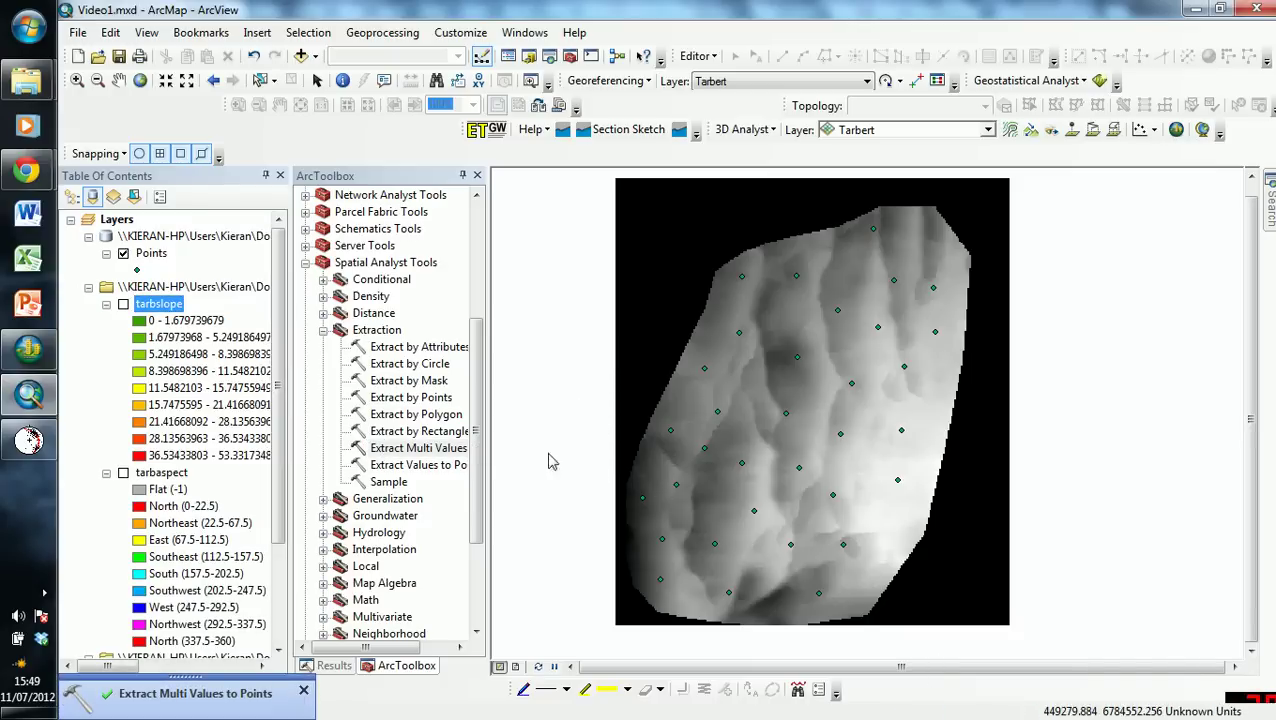
Step: Open the attribute table of the Points layer
click(152, 256)
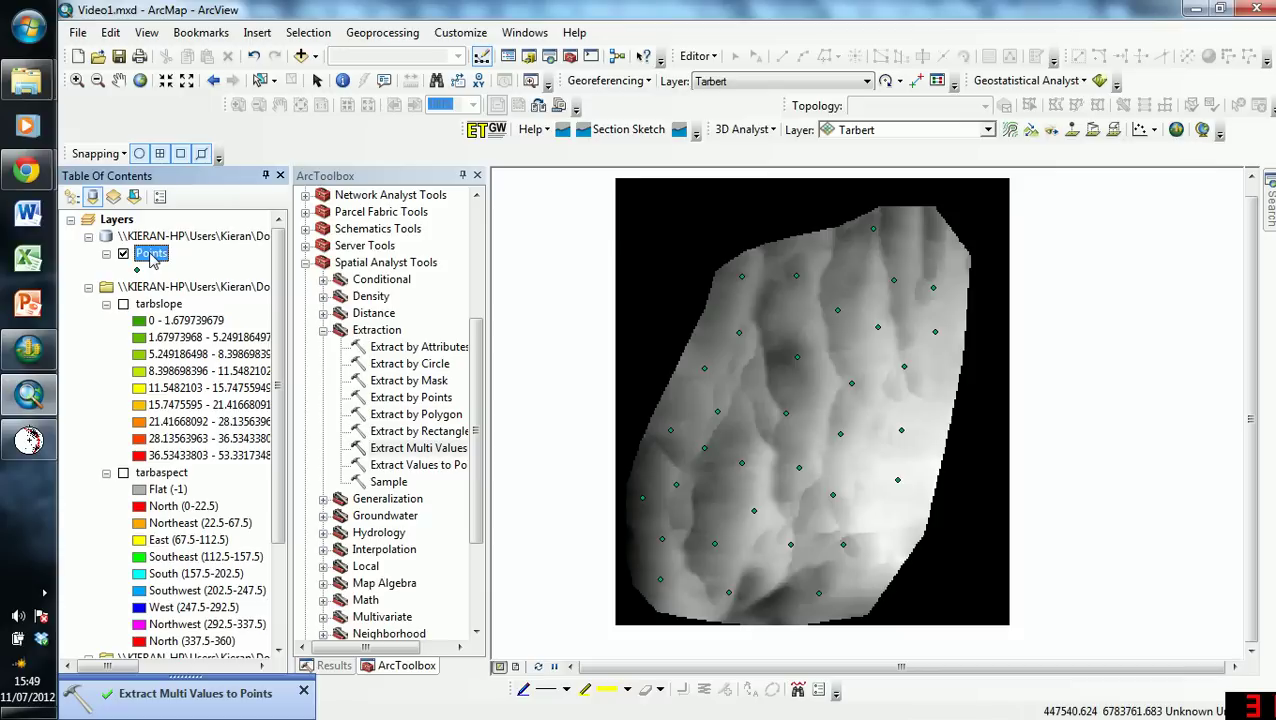
right_click(152, 258)
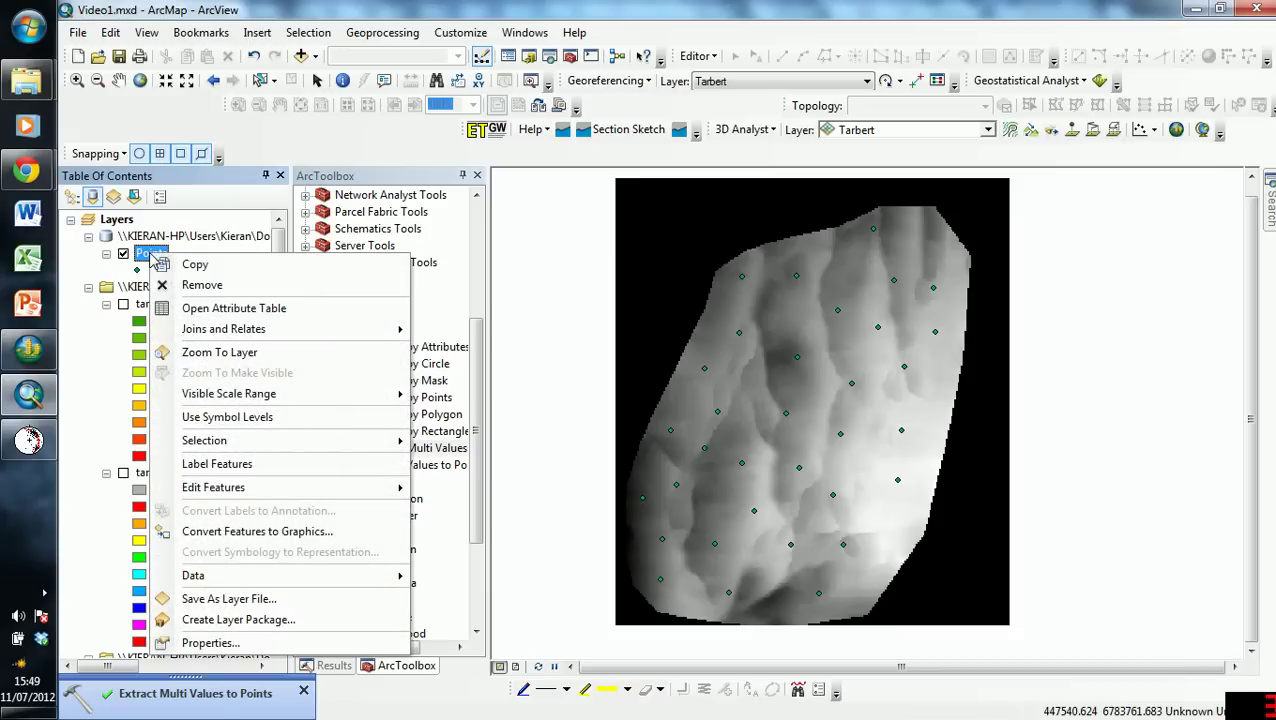
click(298, 312)
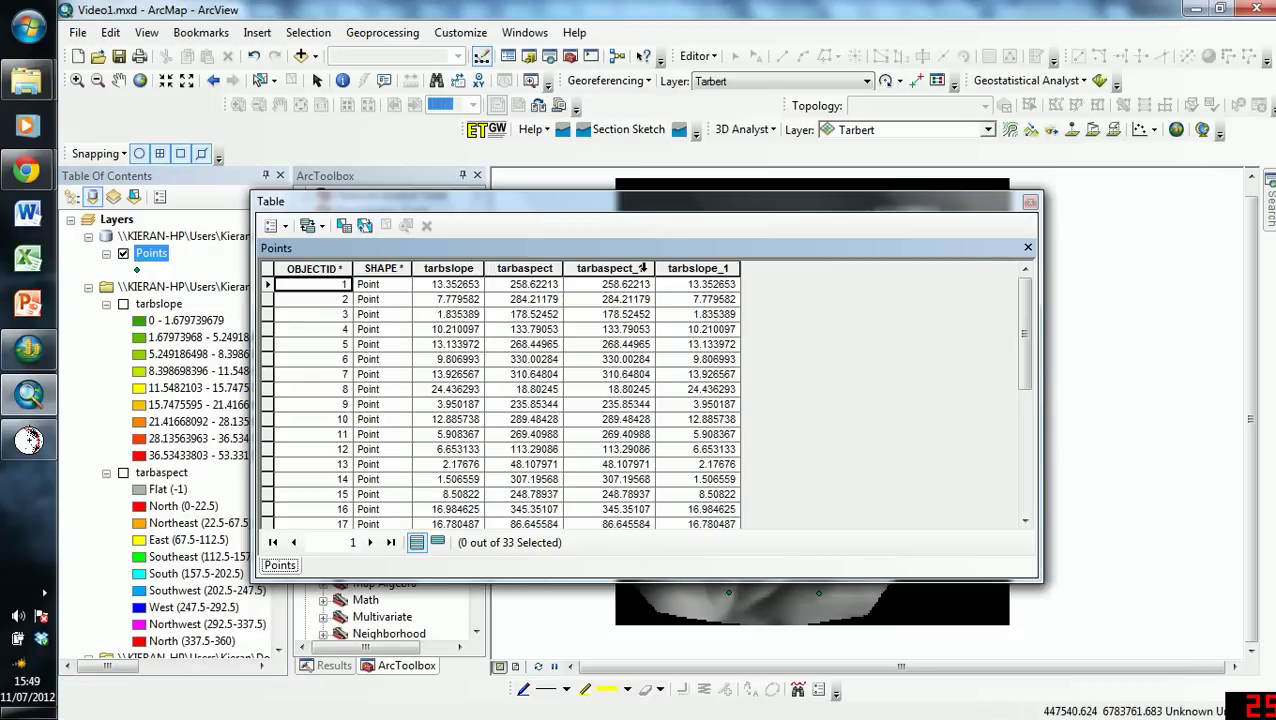
Step: Delete the tarbaspect_1 and tarbslope_1 fields, confirming each deletion
click(607, 269)
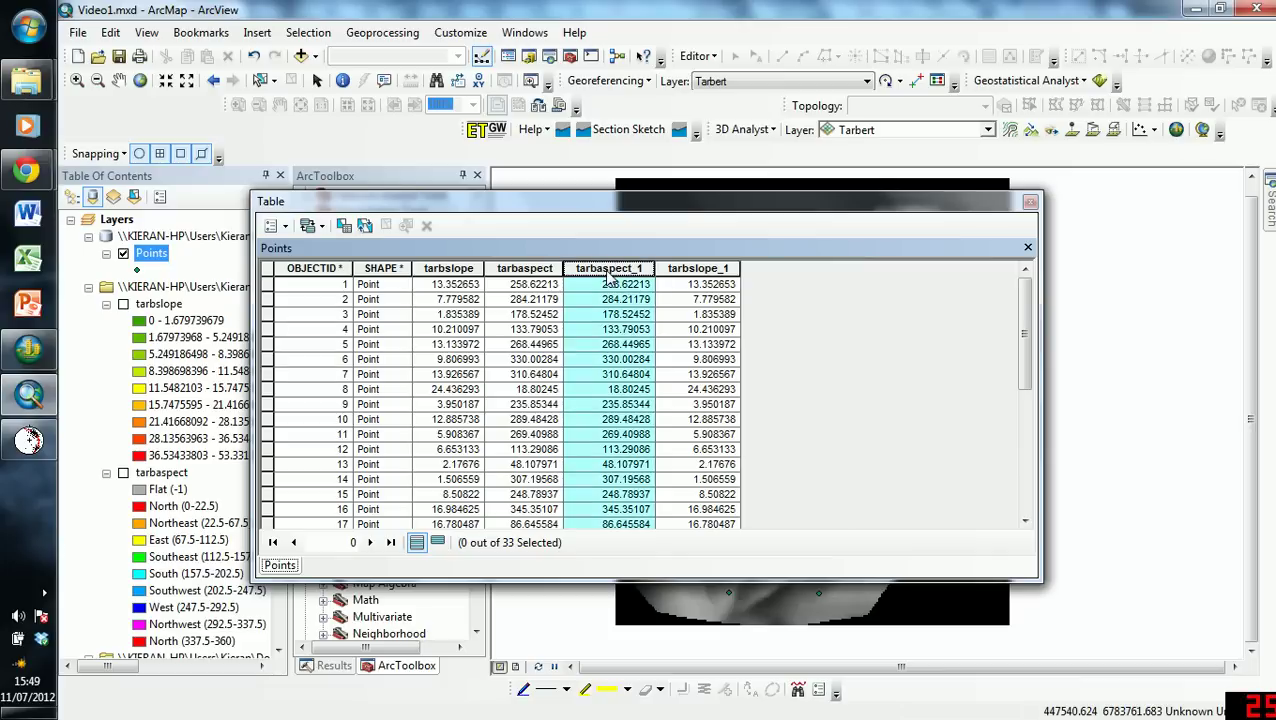
right_click(608, 270)
click(665, 480)
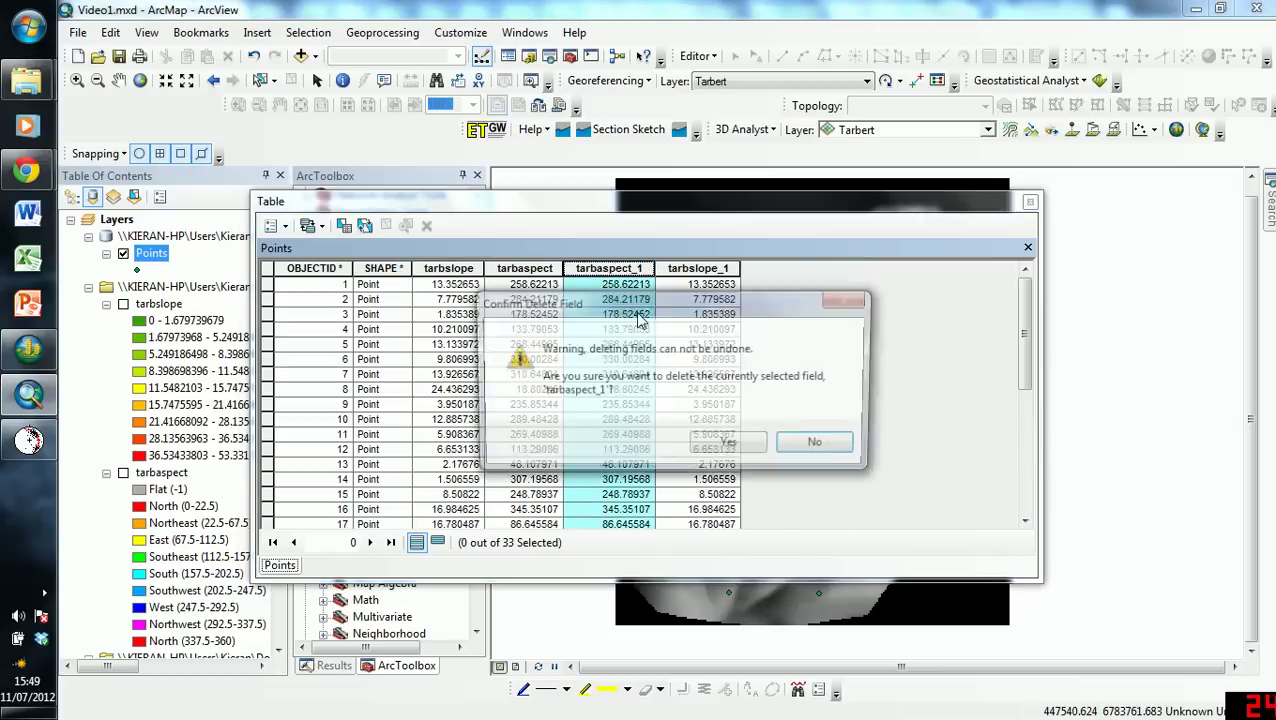
click(731, 446)
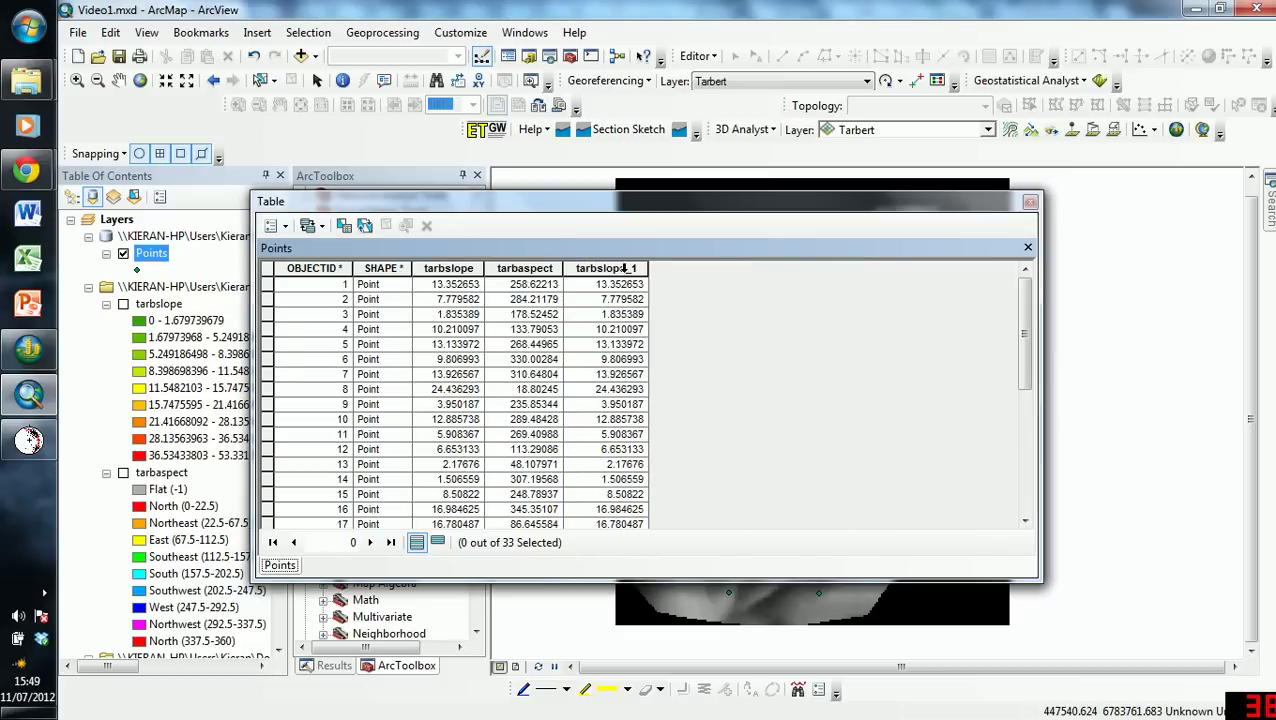
click(603, 269)
right_click(603, 269)
click(697, 481)
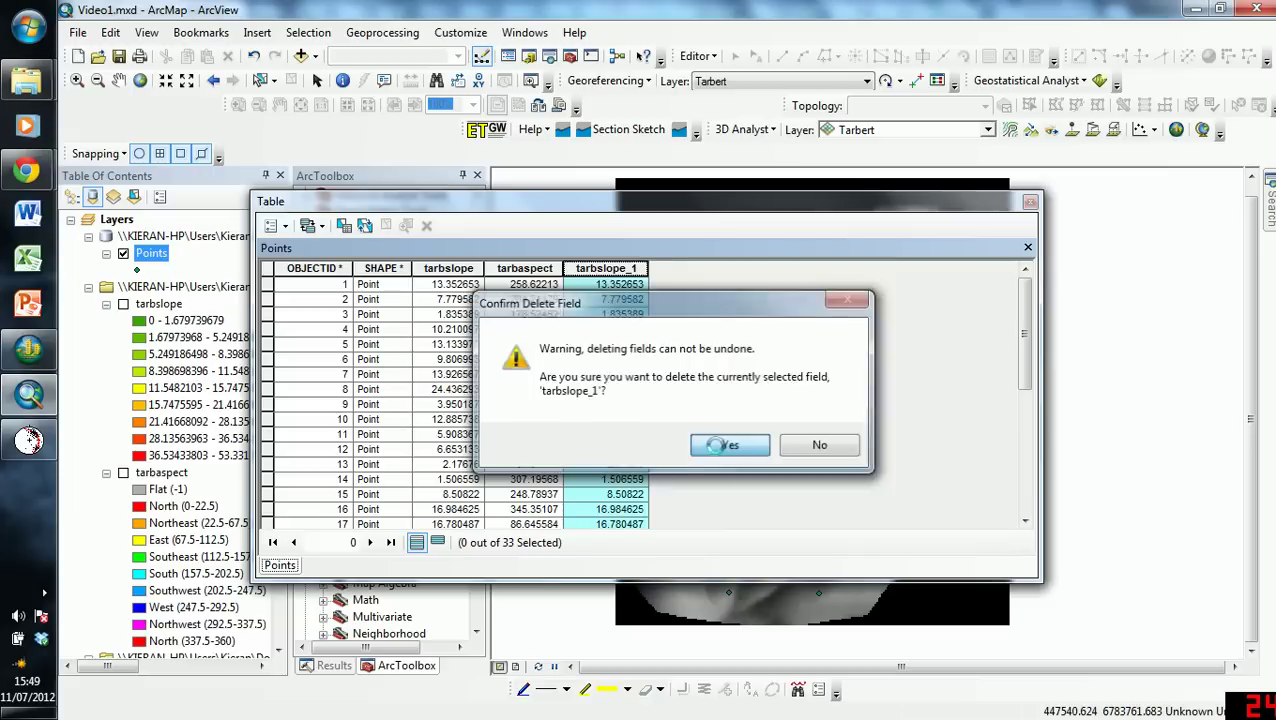
click(731, 446)
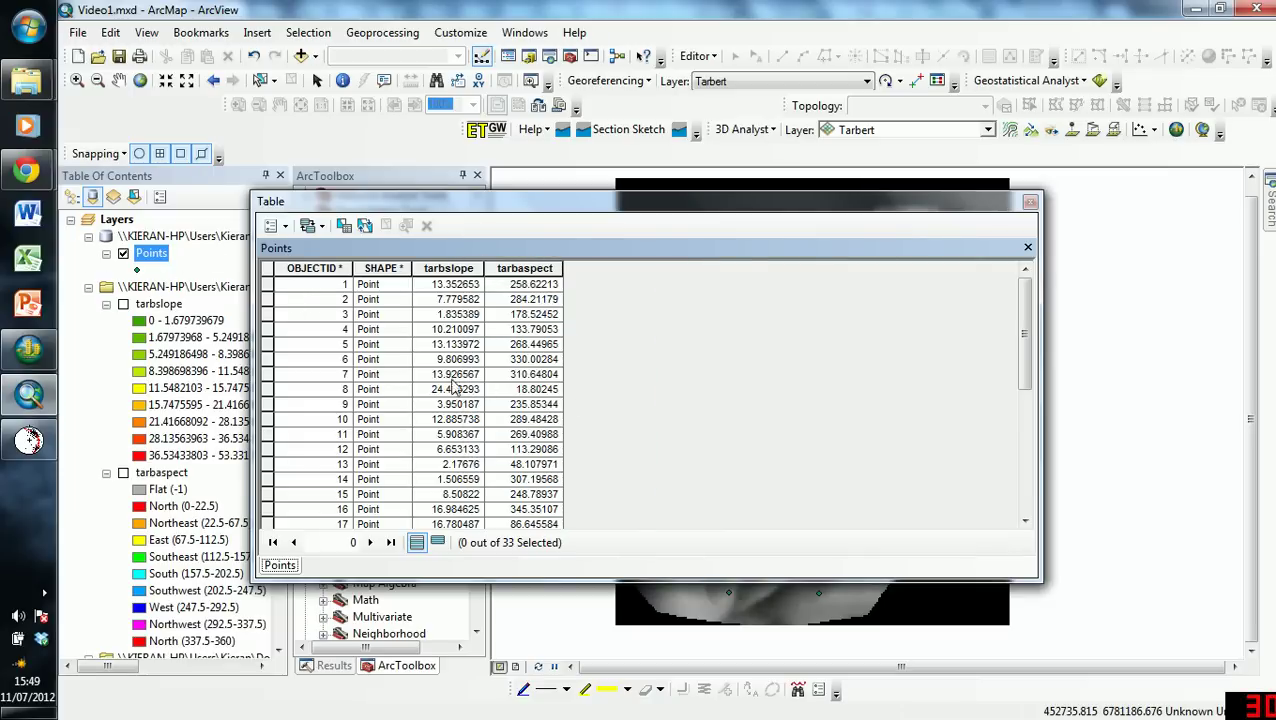
Step: Export the Points table as text file tarbdat on the Desktop, without adding it to the map
click(285, 227)
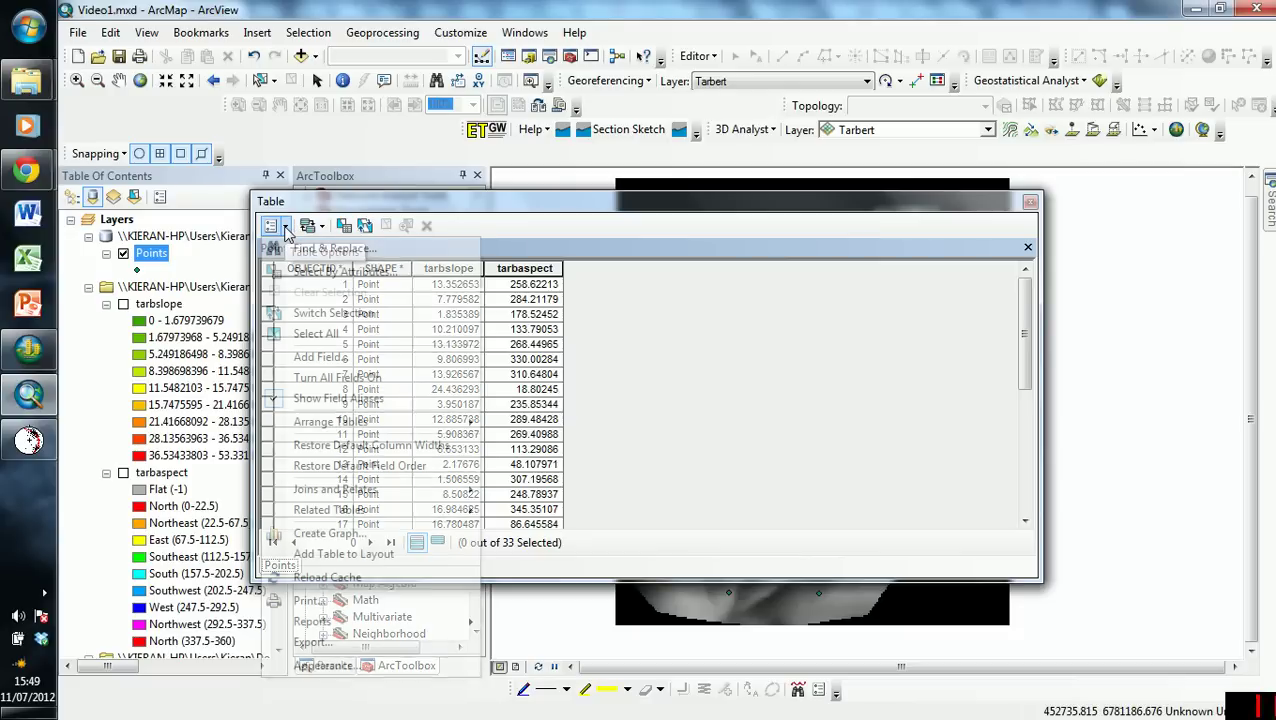
click(336, 645)
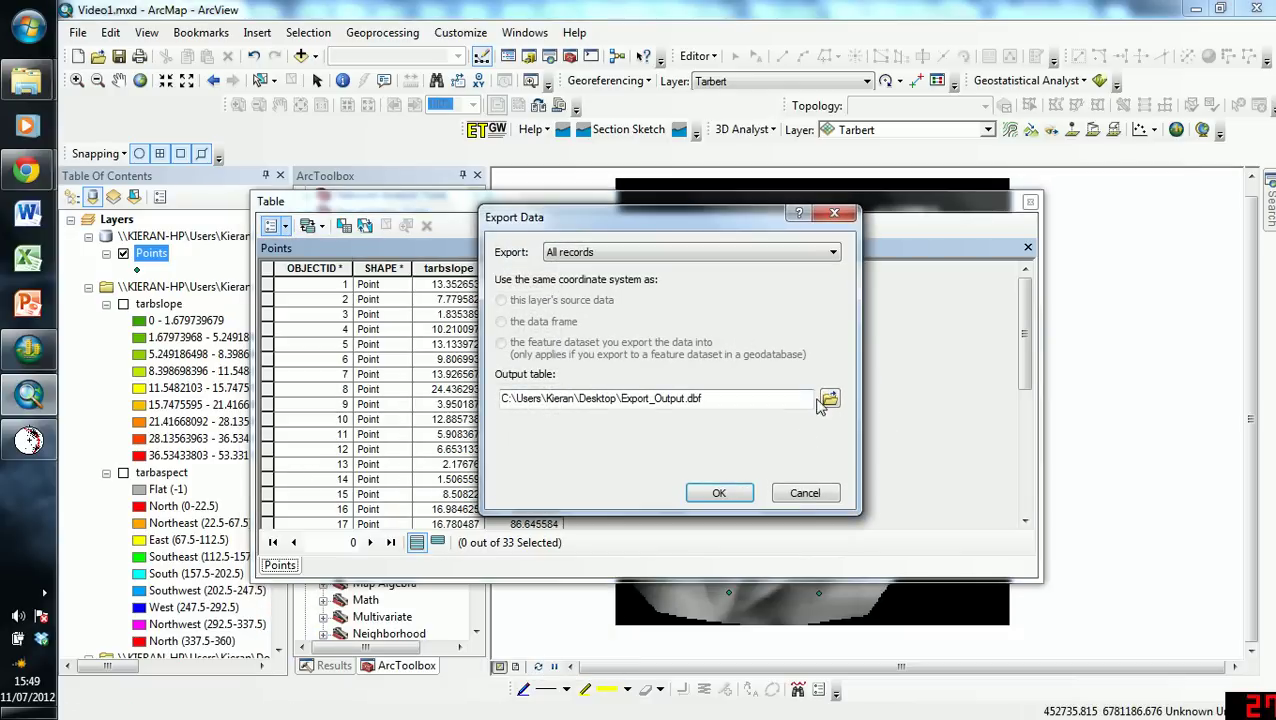
click(829, 399)
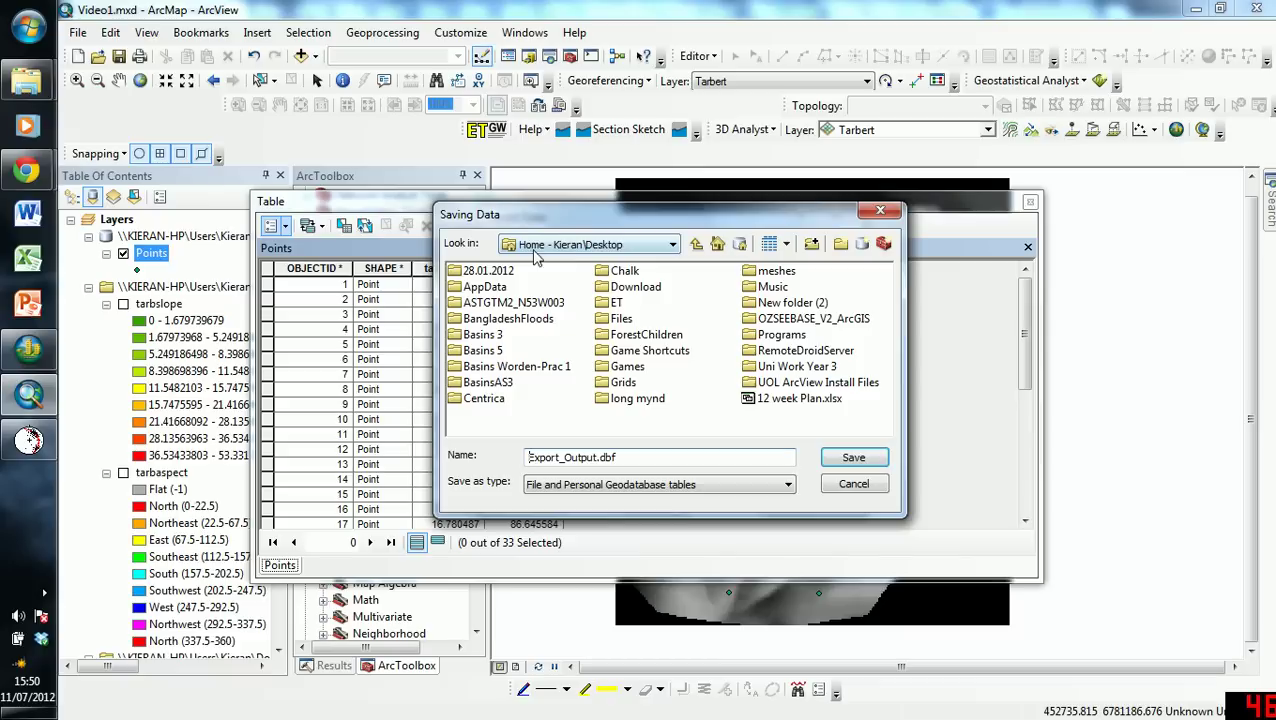
click(632, 486)
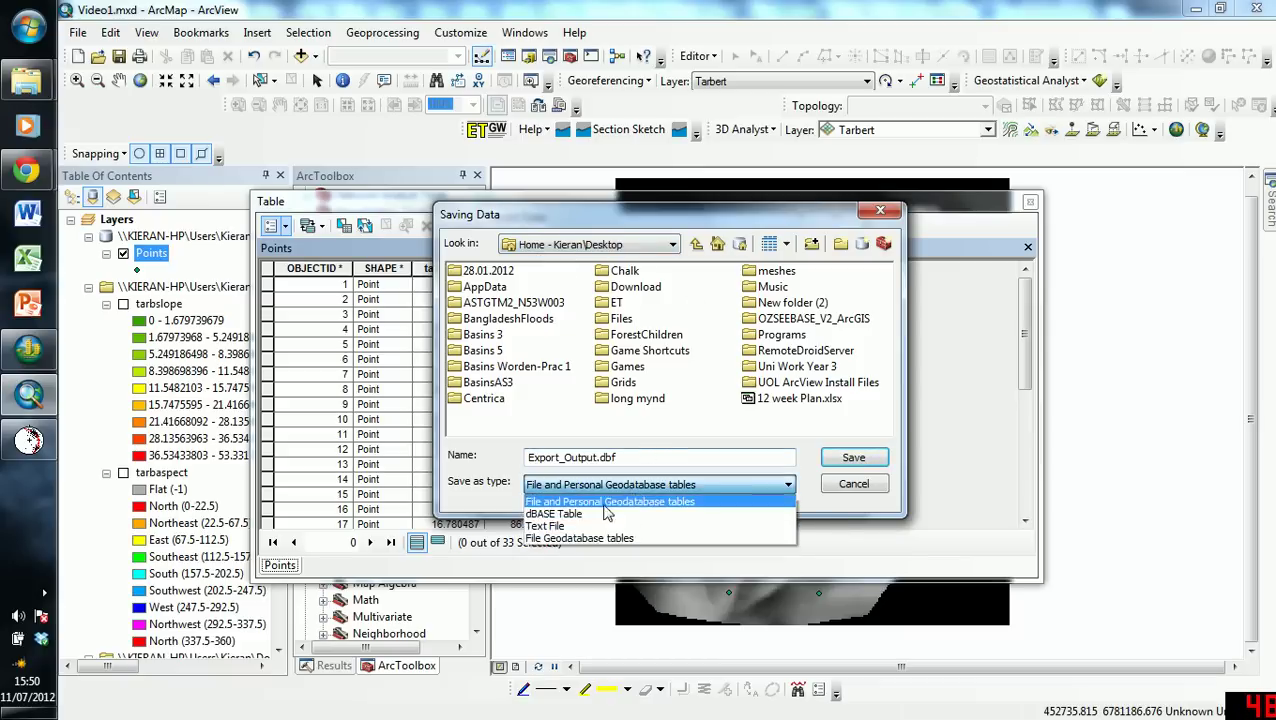
click(570, 516)
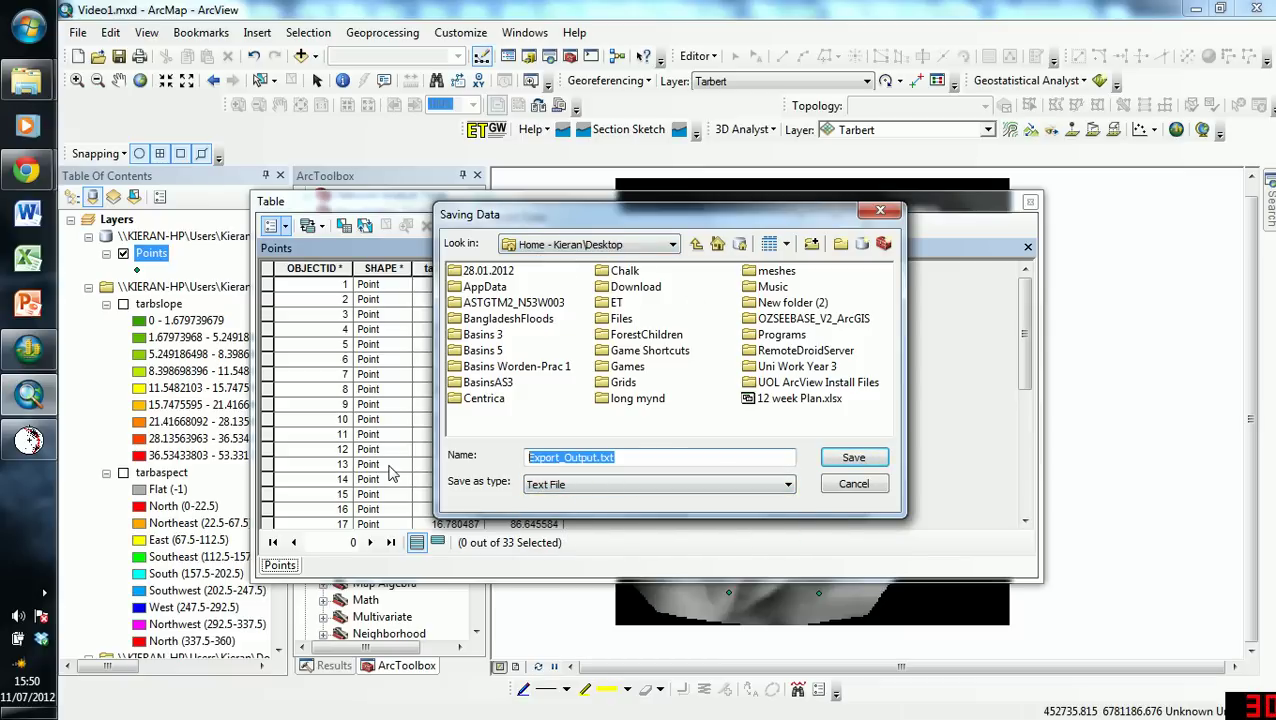
text(tarbdat)
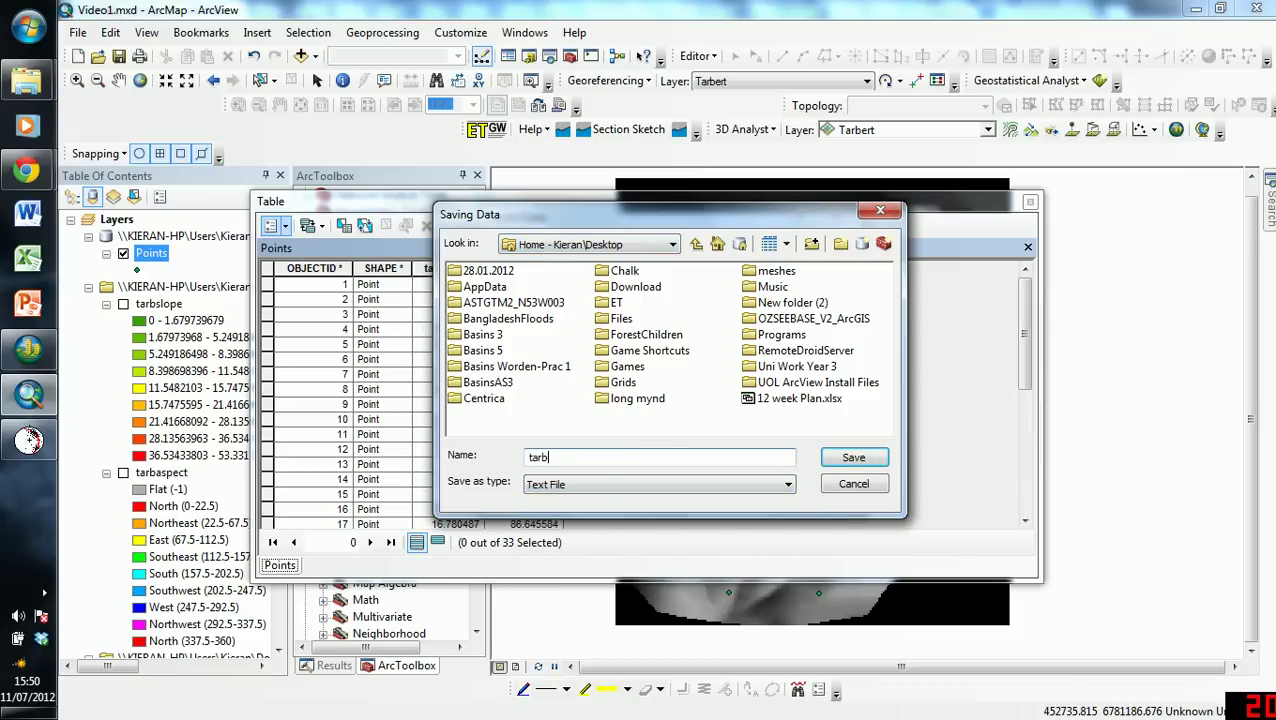
click(853, 457)
click(720, 500)
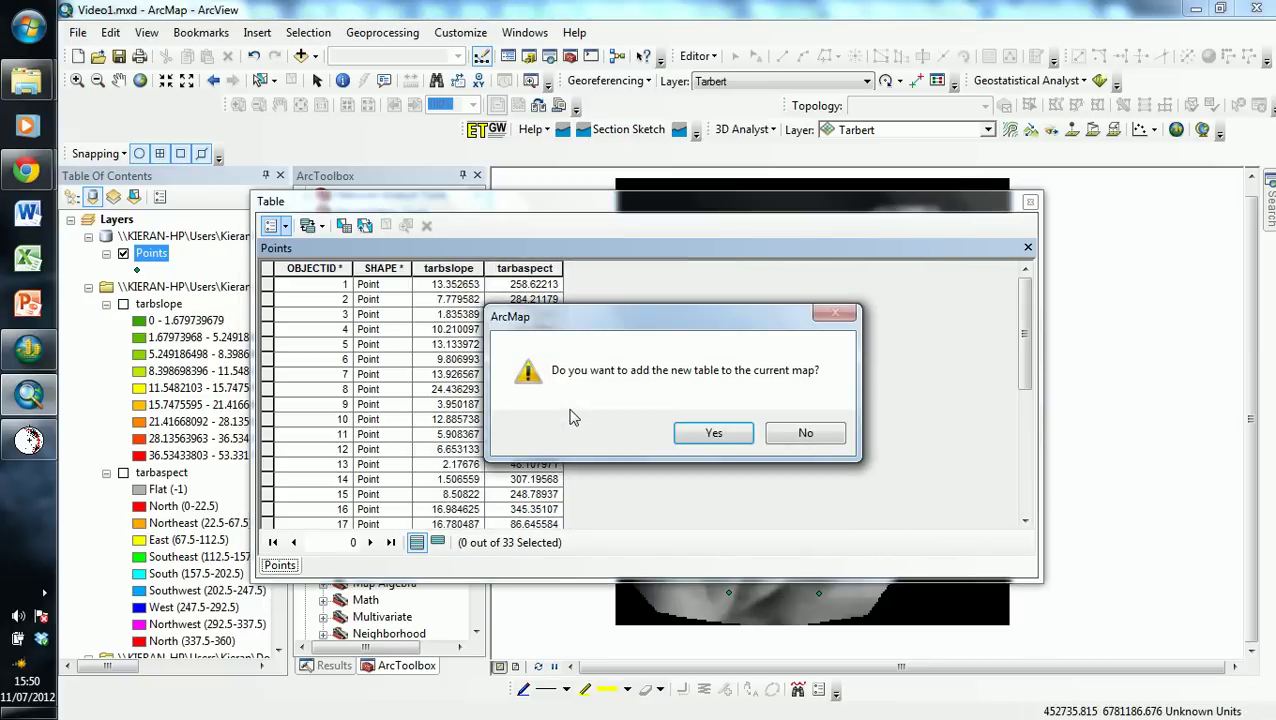
click(796, 442)
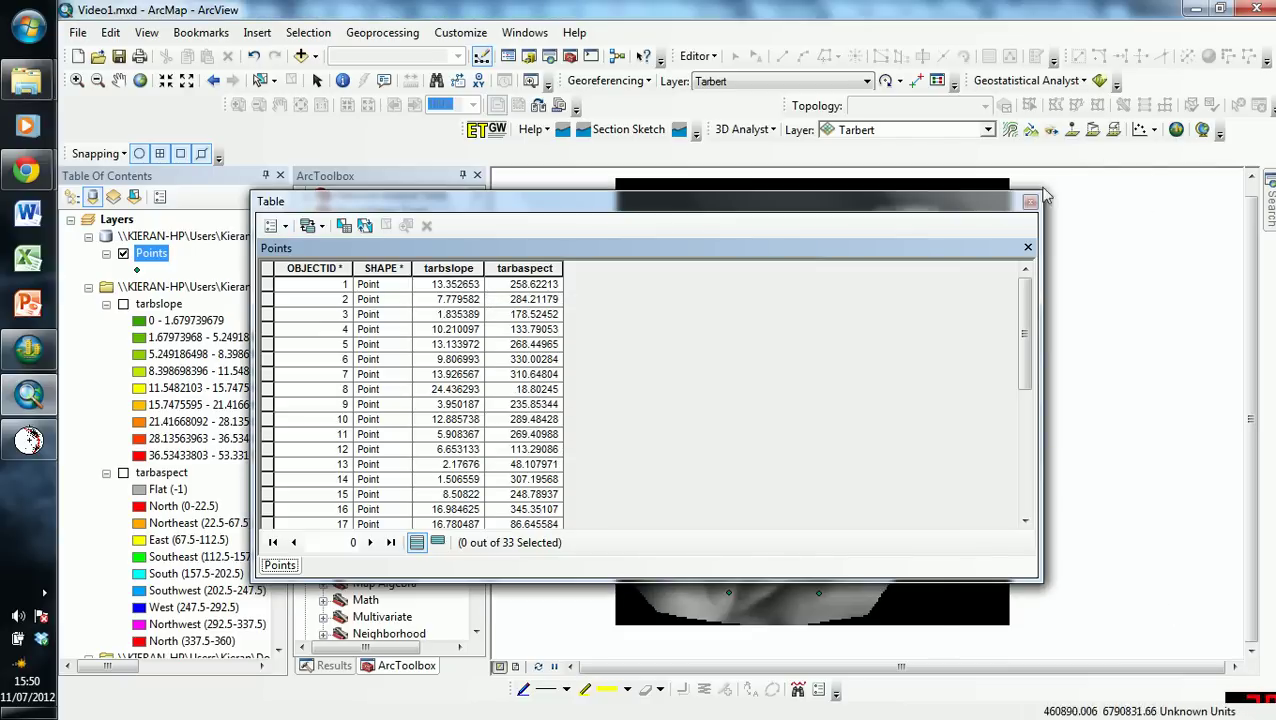
Step: Close the attribute table and open tarbdat.csv from the desktop in Excel
click(1030, 204)
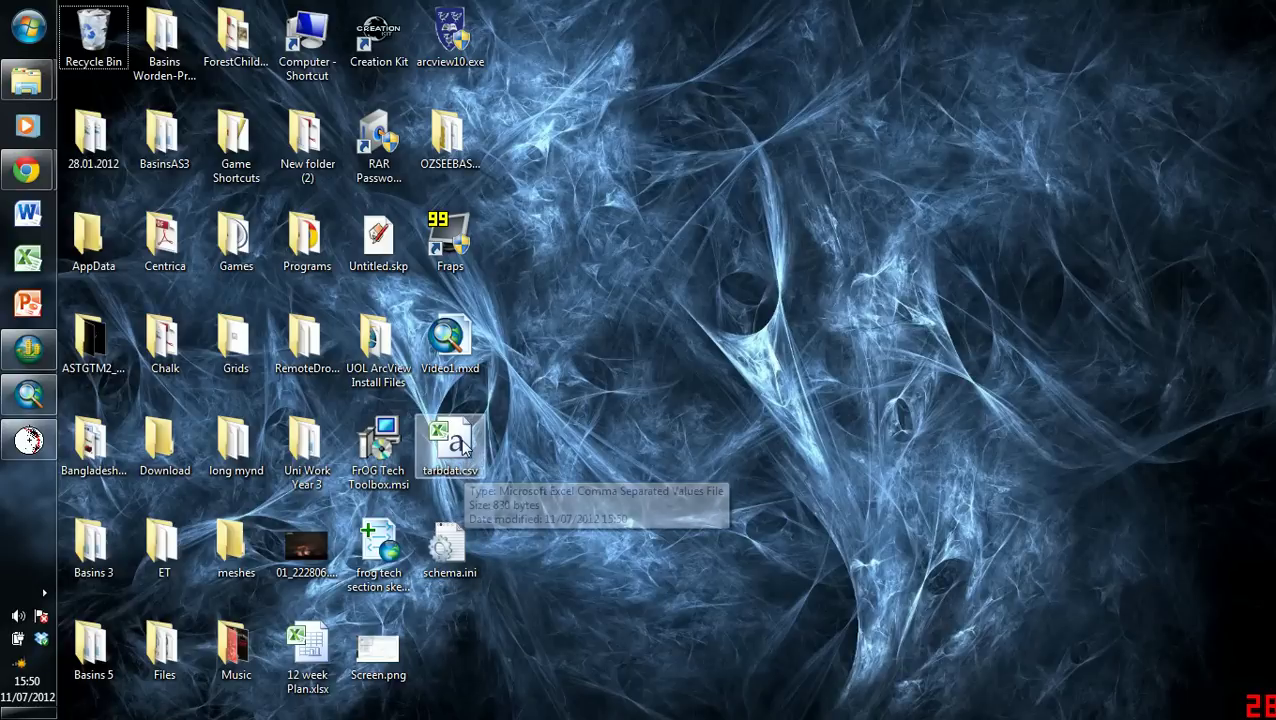
click(466, 452)
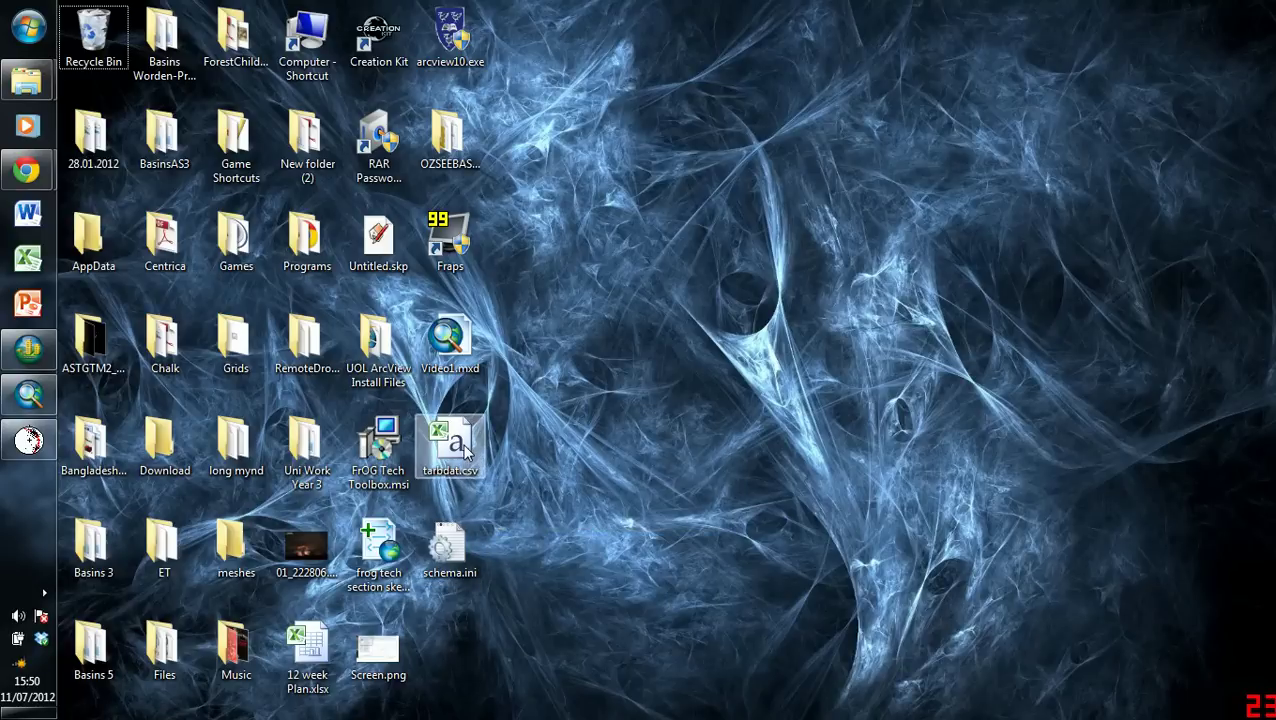
double_click(466, 452)
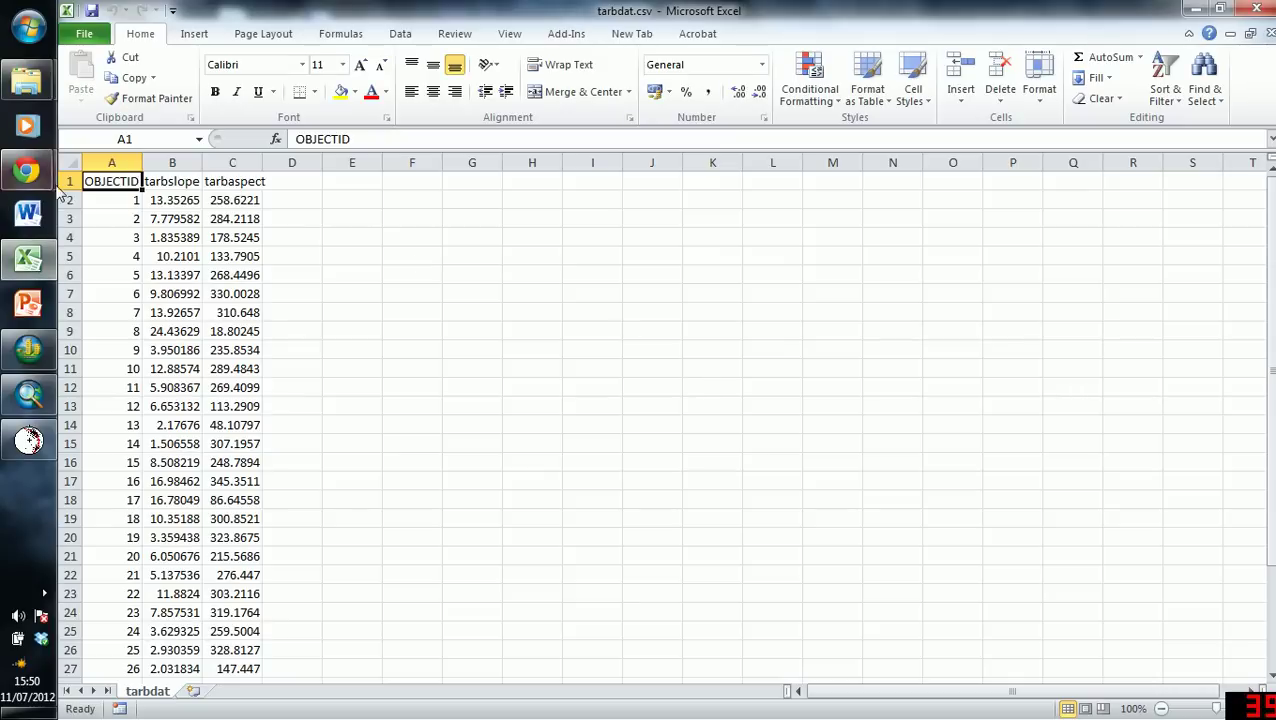
Step: Delete the header row 1 from the tarbdat sheet
scroll(174, 285, down, 6)
scroll(176, 350, up, 6)
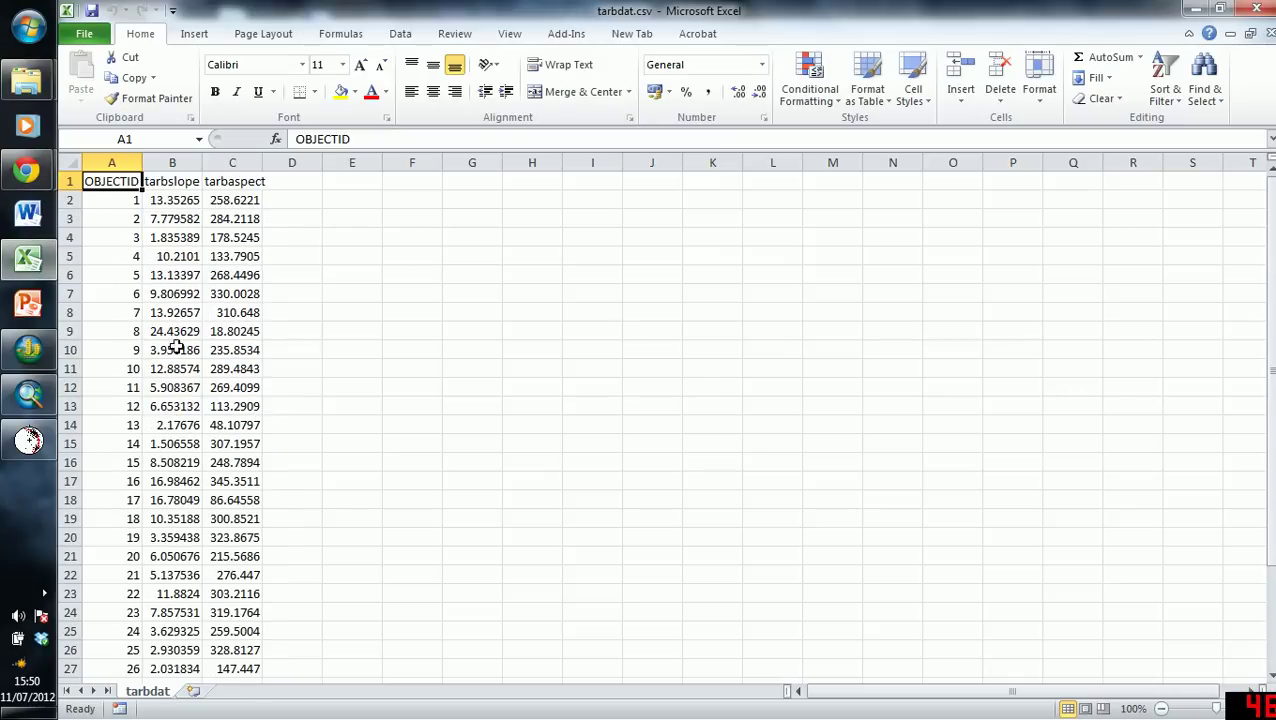
click(70, 181)
right_click(72, 182)
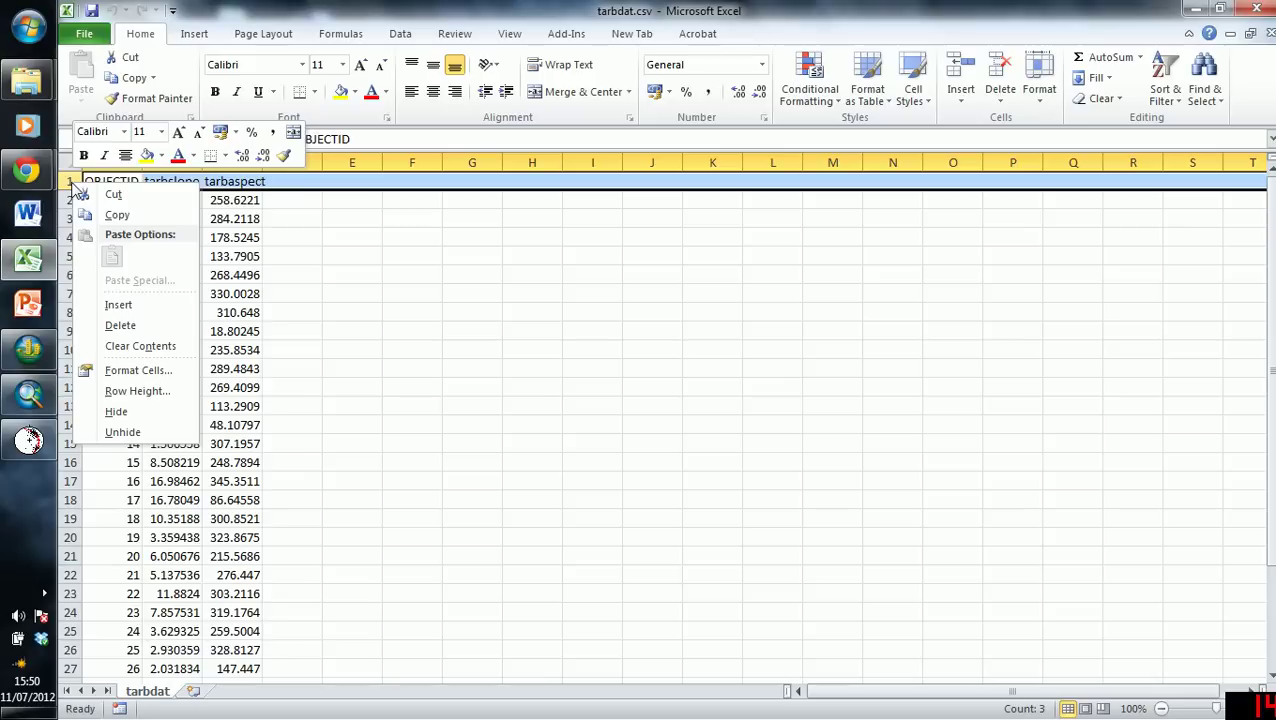
click(120, 326)
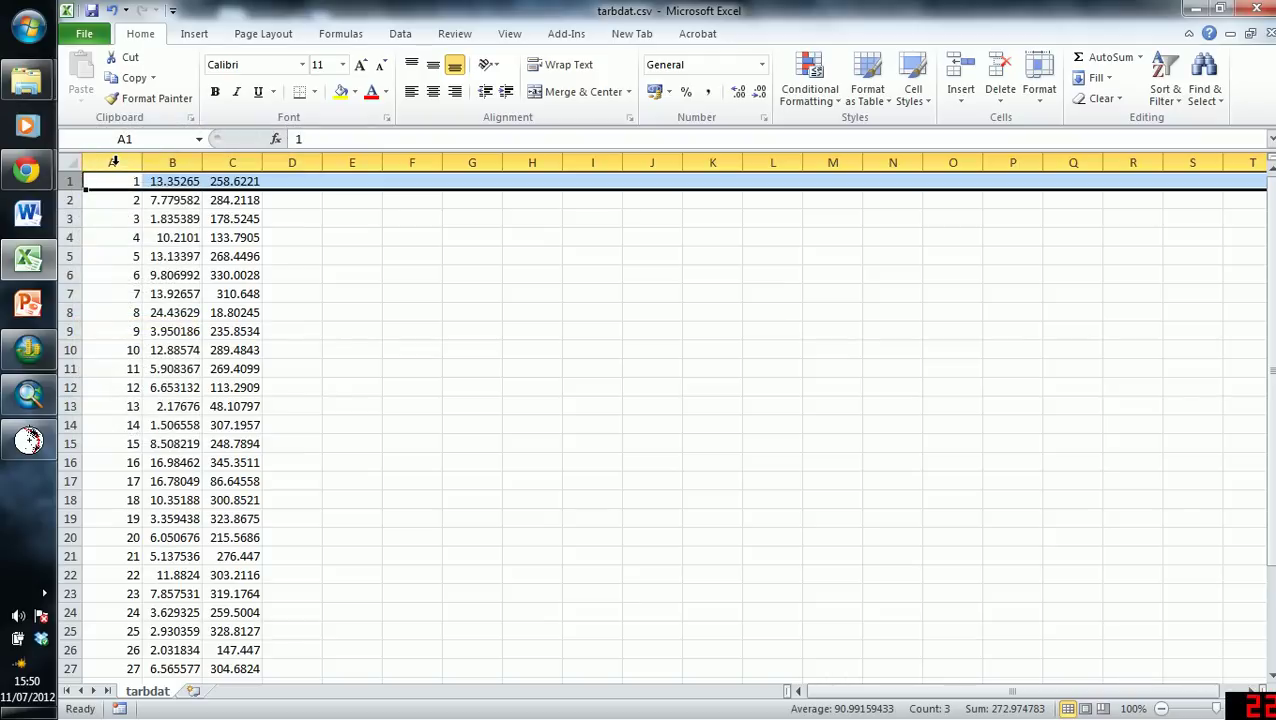
Step: Delete column A containing the OBJECTID values
click(113, 162)
right_click(113, 162)
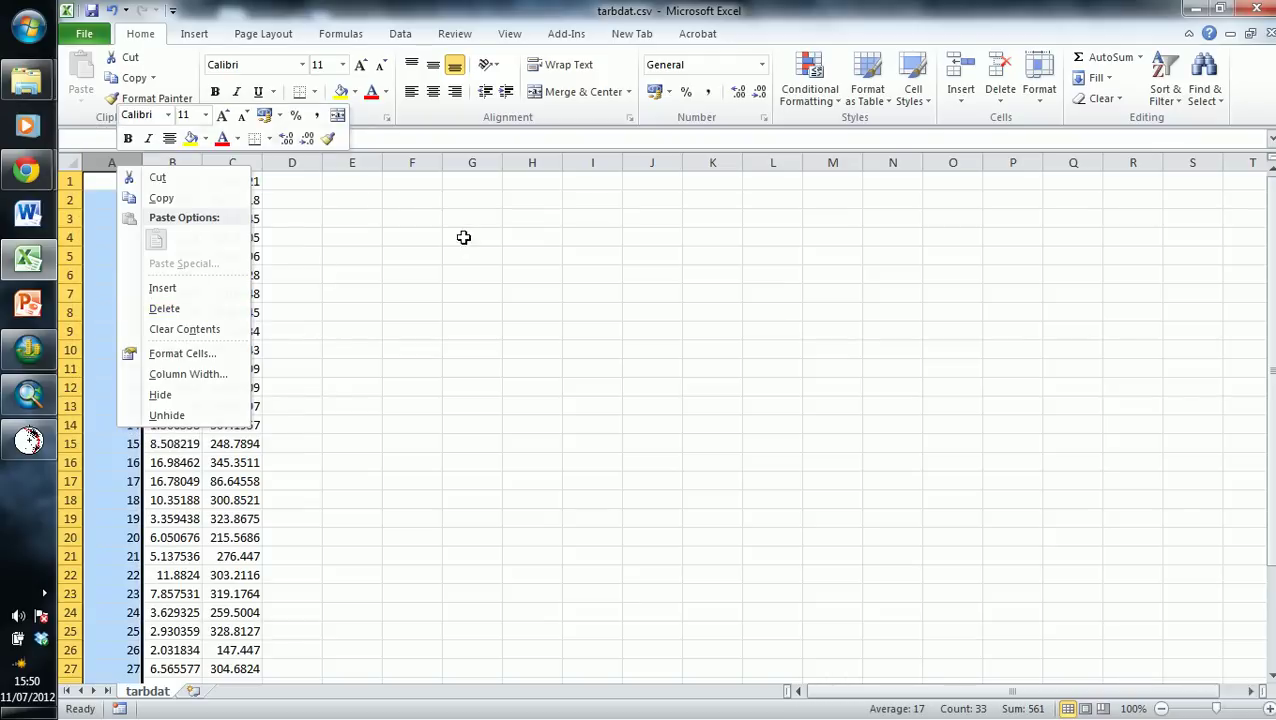
key(Escape)
right_click(114, 168)
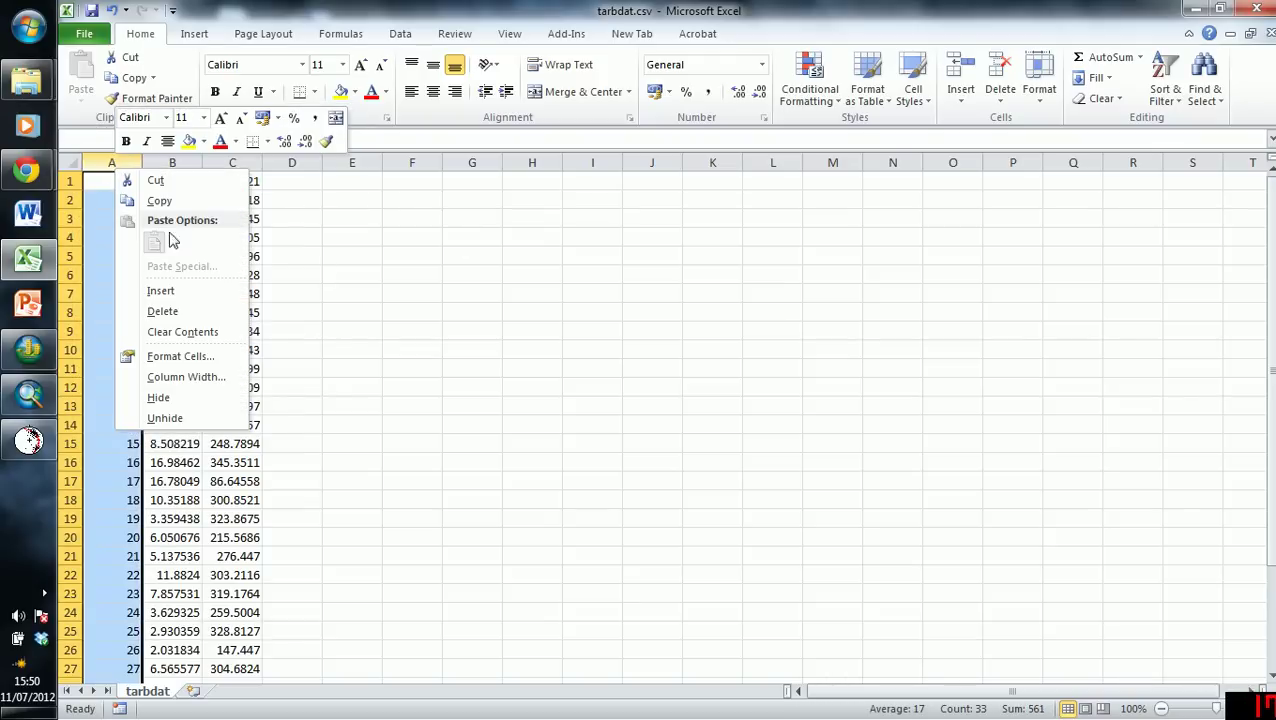
click(160, 312)
Step: Format the slope and aspect columns A:B as Number with 0 decimal places
drag(112, 163, 167, 162)
right_click(163, 160)
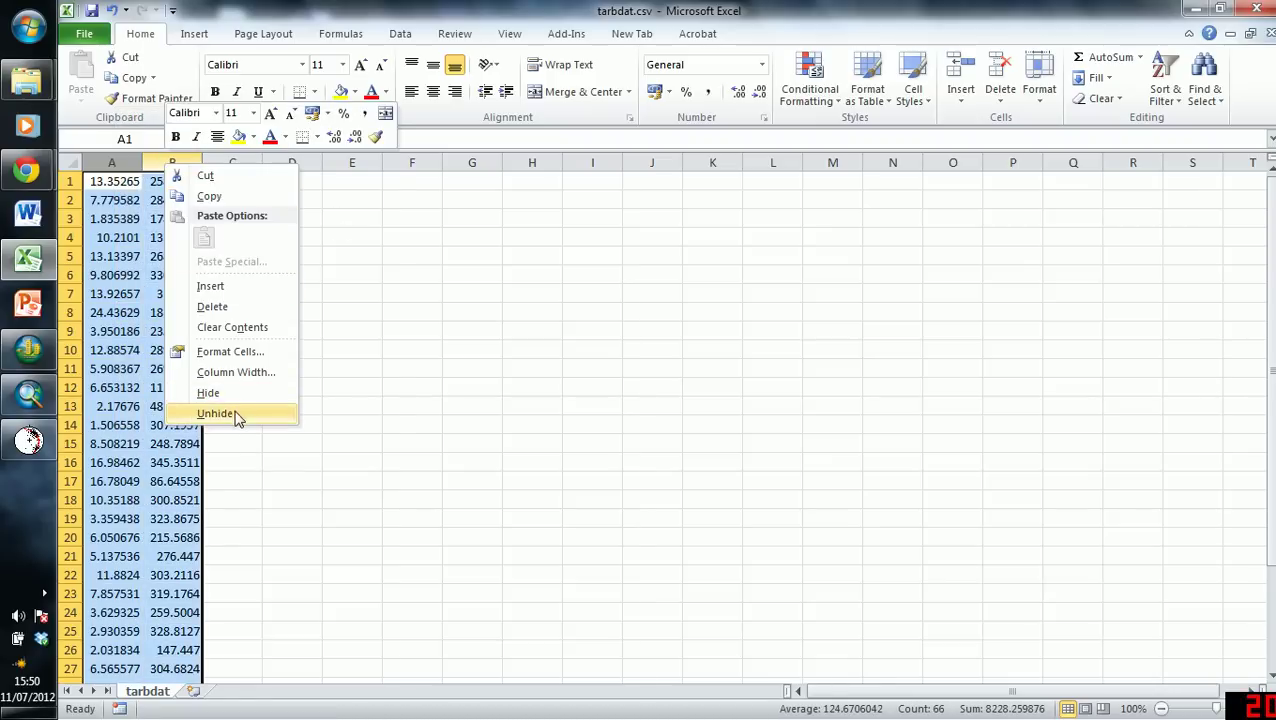
key(Escape)
key(ctrl+1)
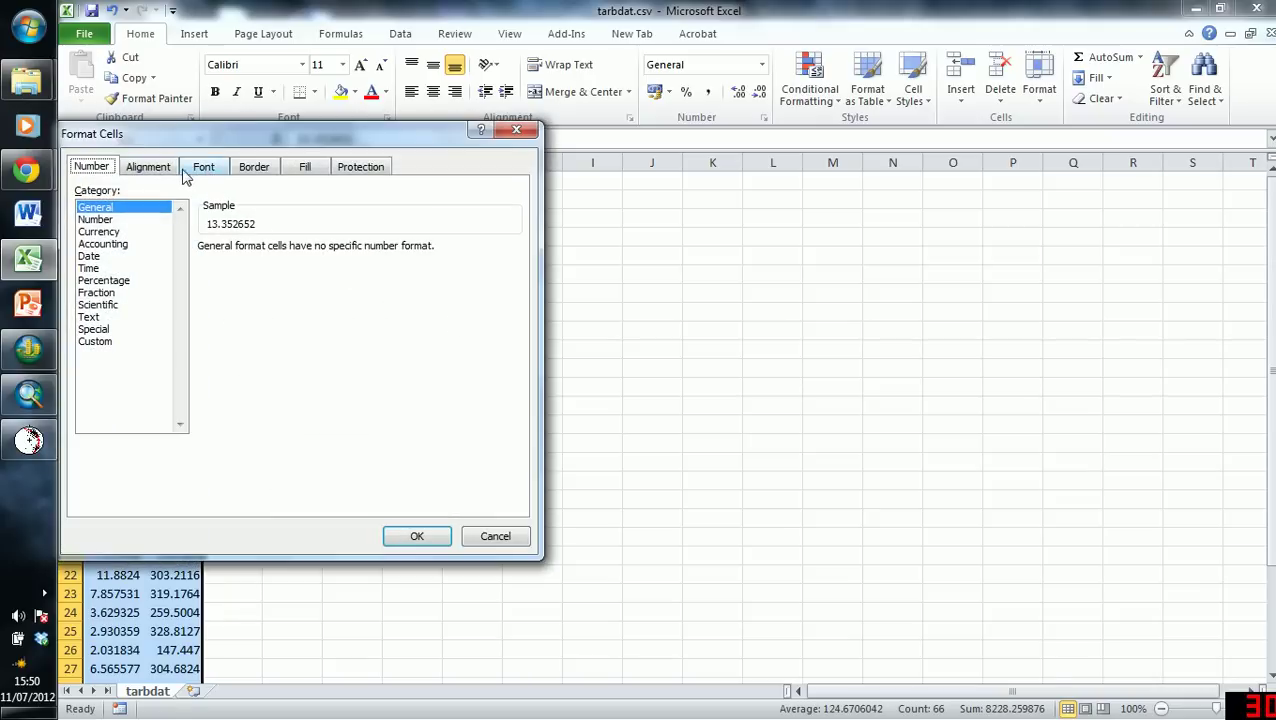
click(120, 222)
click(321, 254)
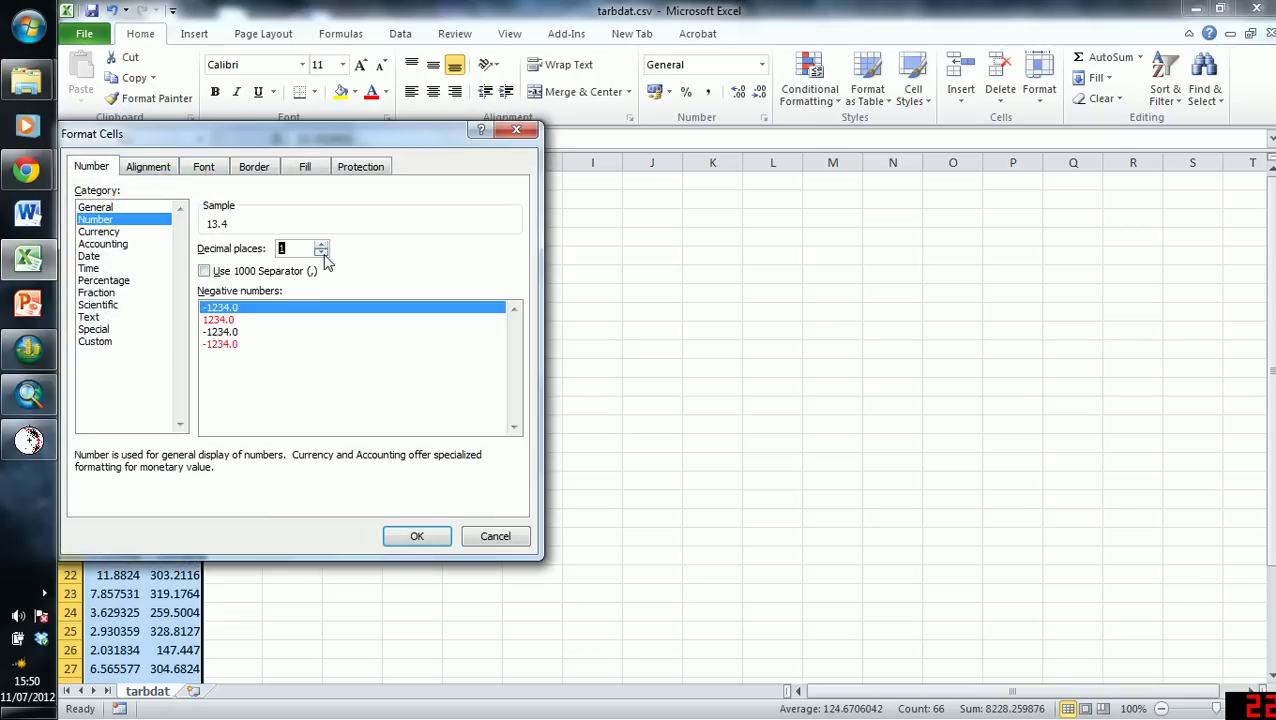
click(321, 254)
click(416, 534)
click(310, 340)
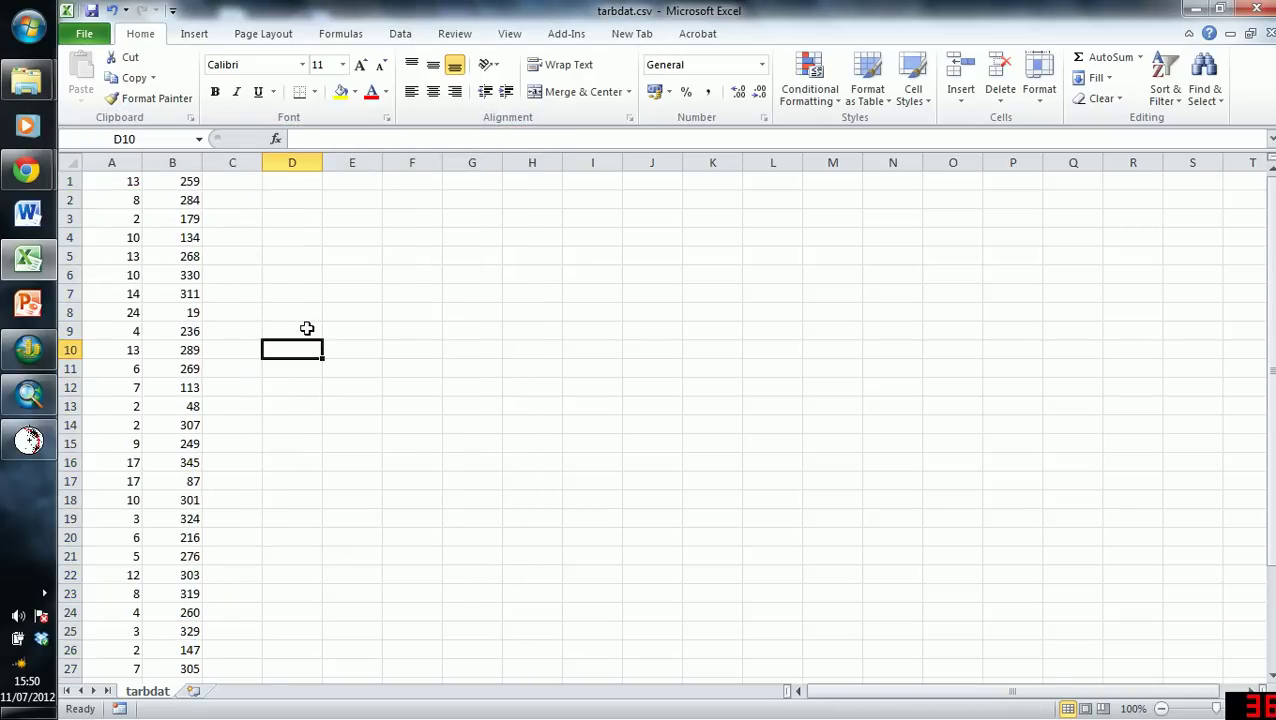
Step: Save the sheet to the Desktop as tarbdat.txt in Text (MS-DOS) format, keeping that format
click(84, 36)
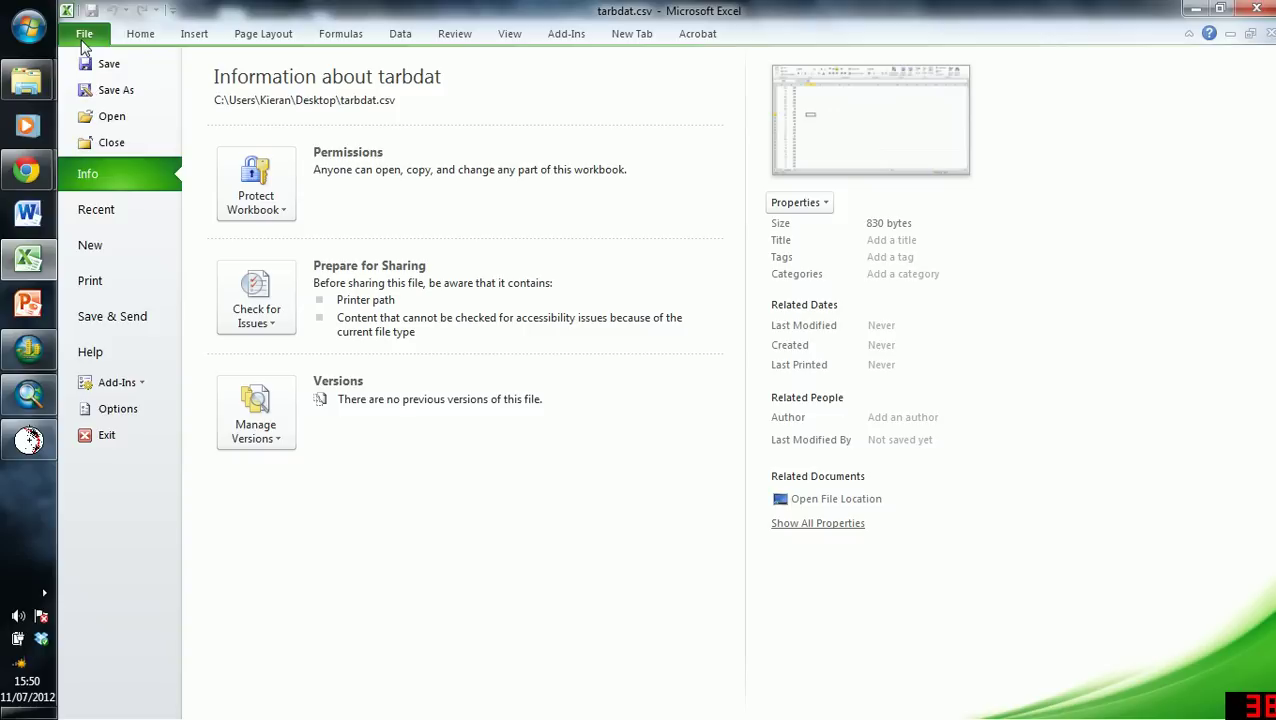
click(110, 90)
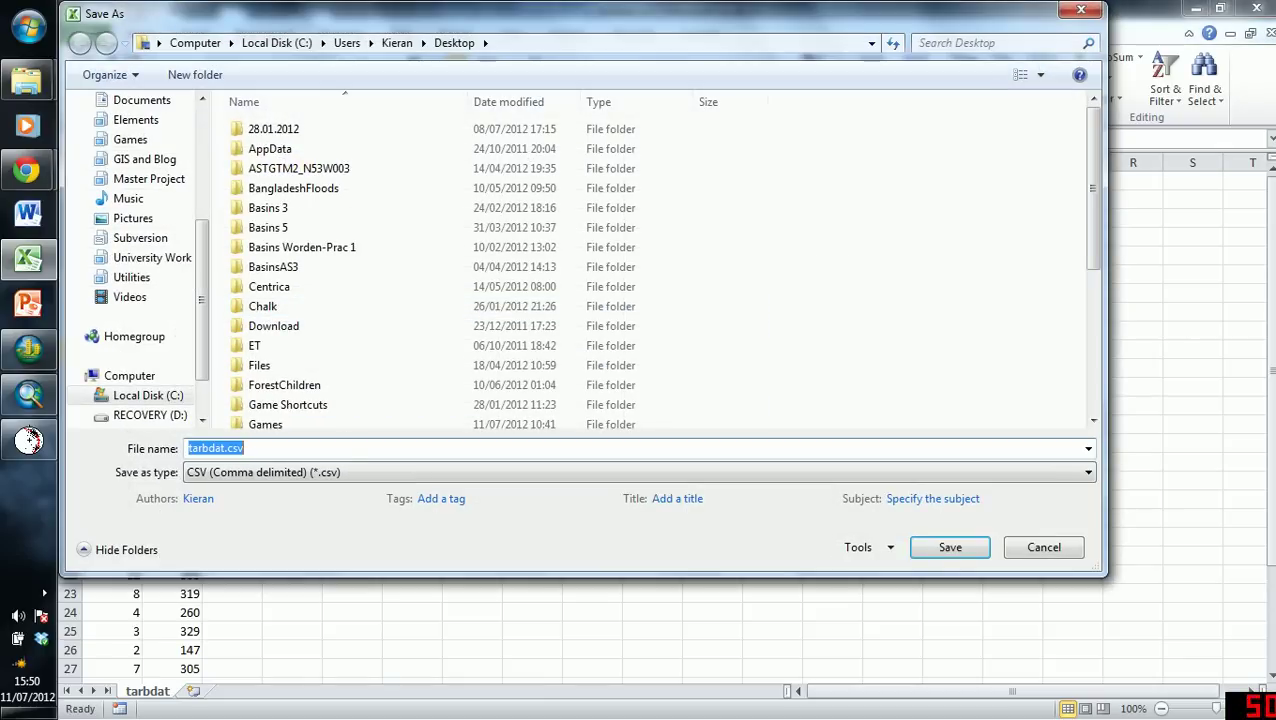
click(295, 473)
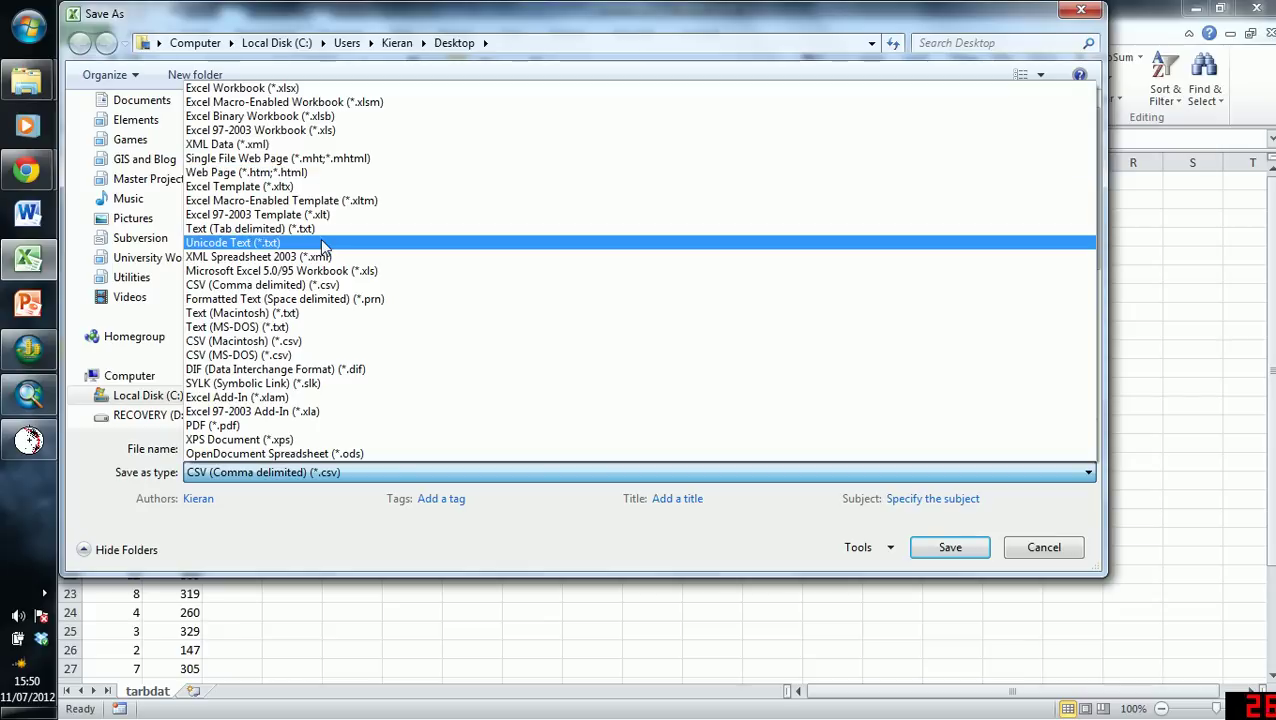
click(276, 327)
scroll(157, 250, up, 5)
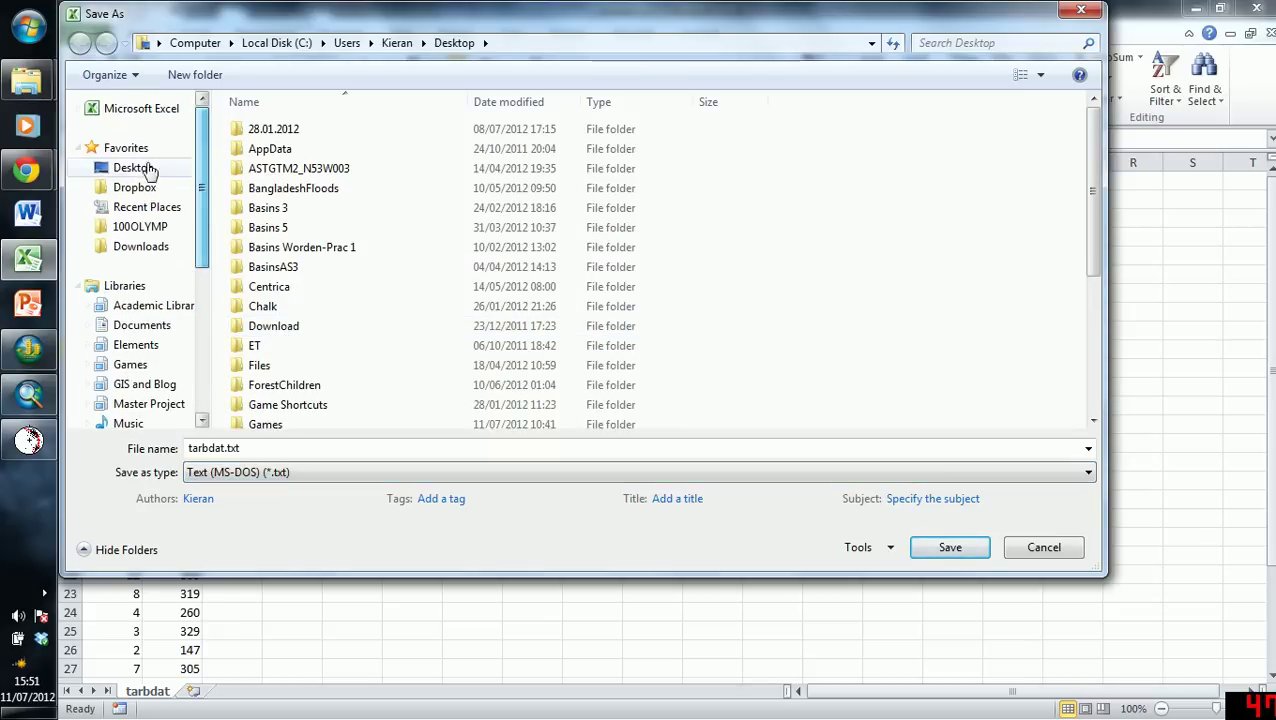
click(140, 168)
click(948, 548)
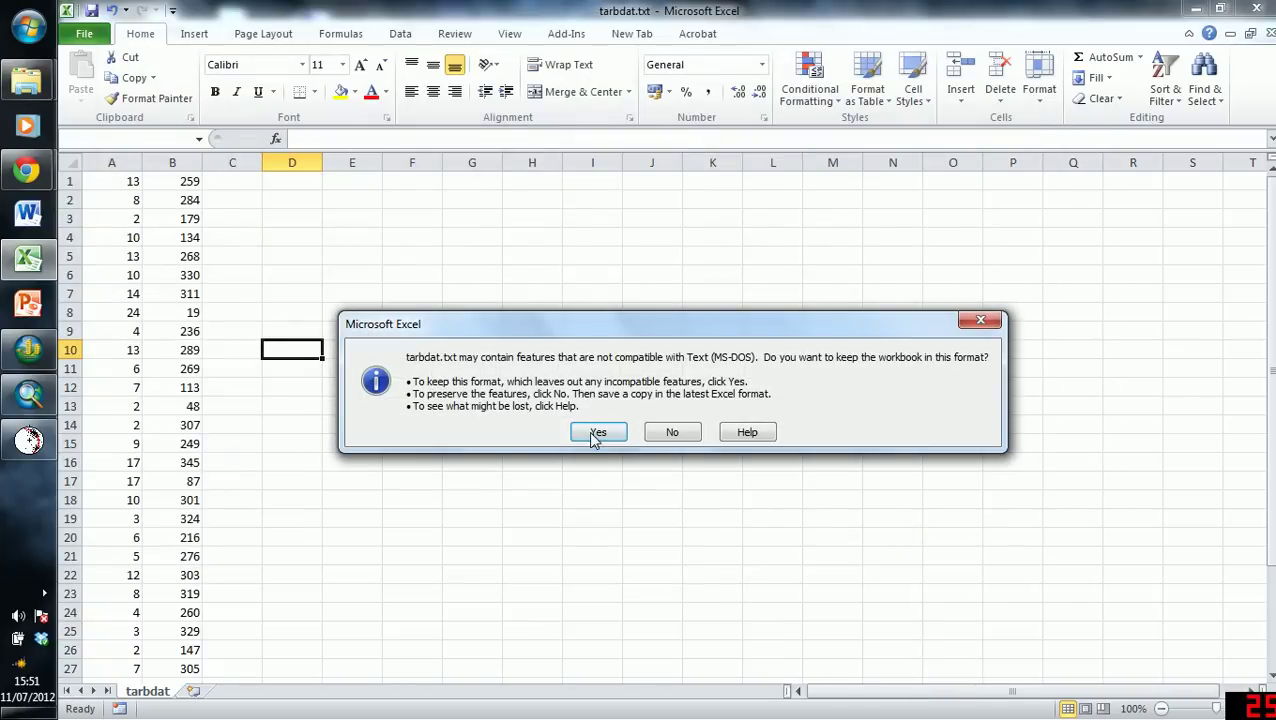
click(596, 436)
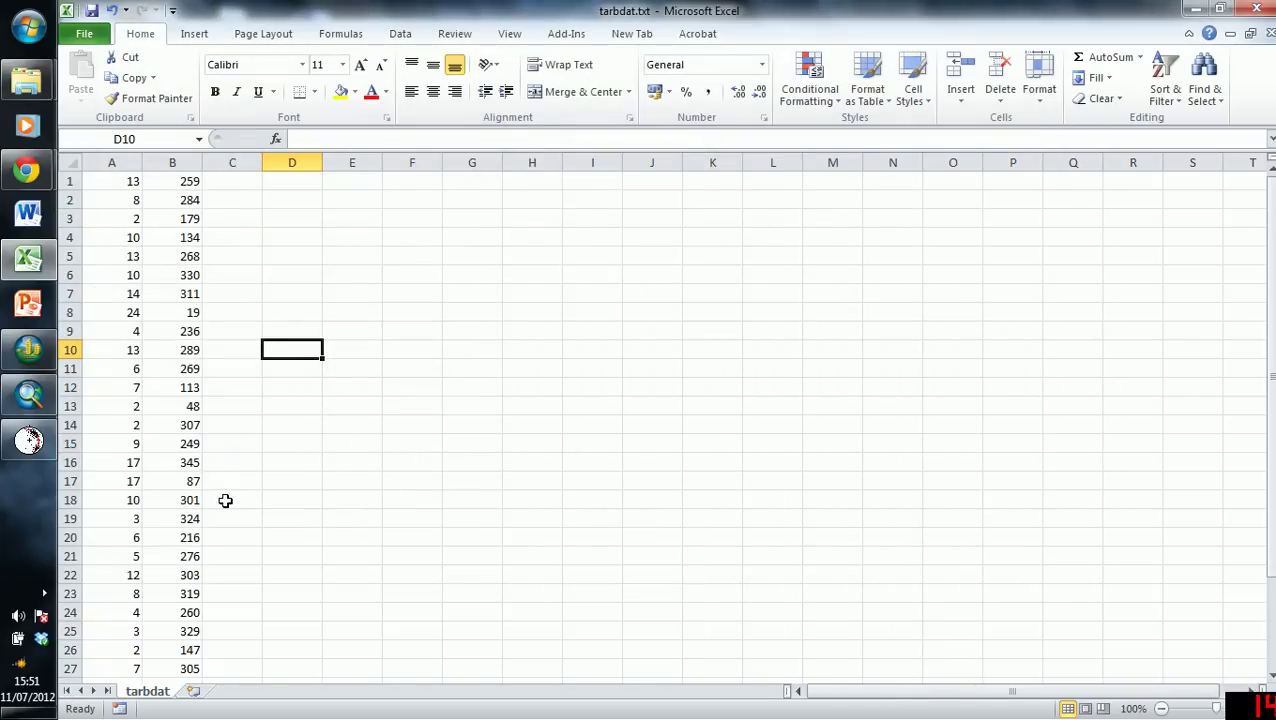
Step: Switch to GEOrient and accept its evaluation-licence notice with I Agree
click(28, 441)
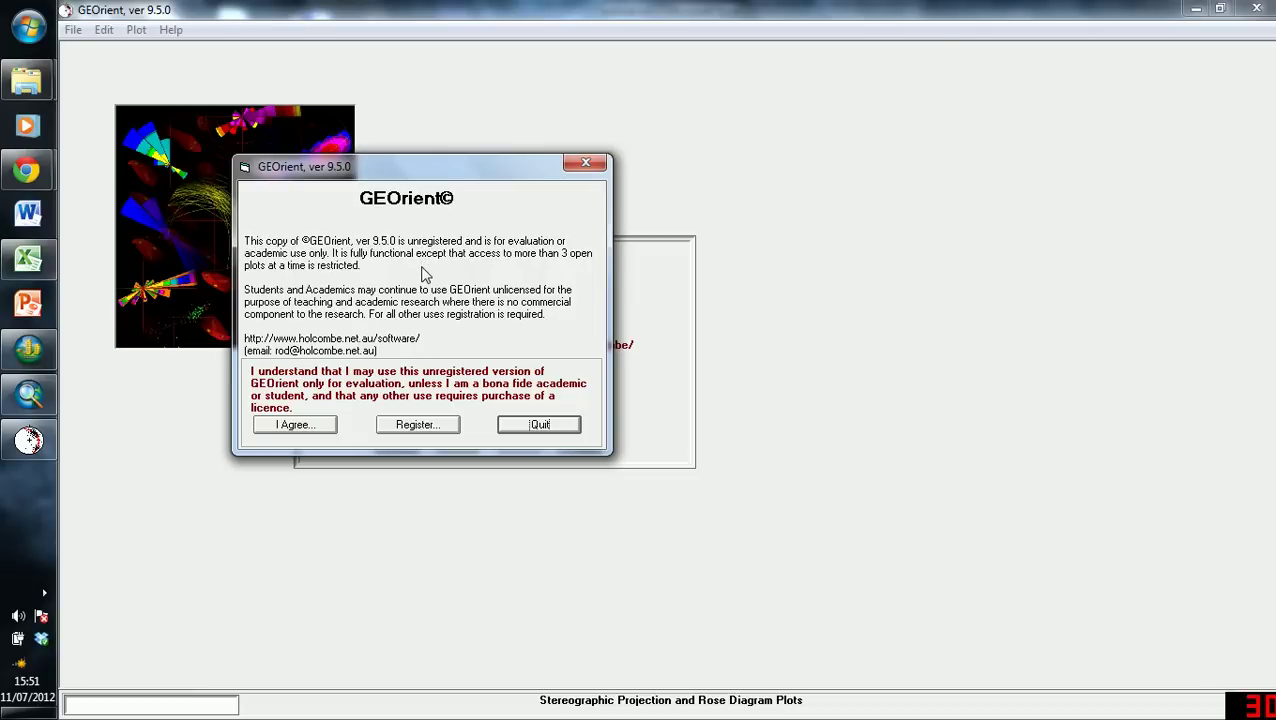
click(296, 428)
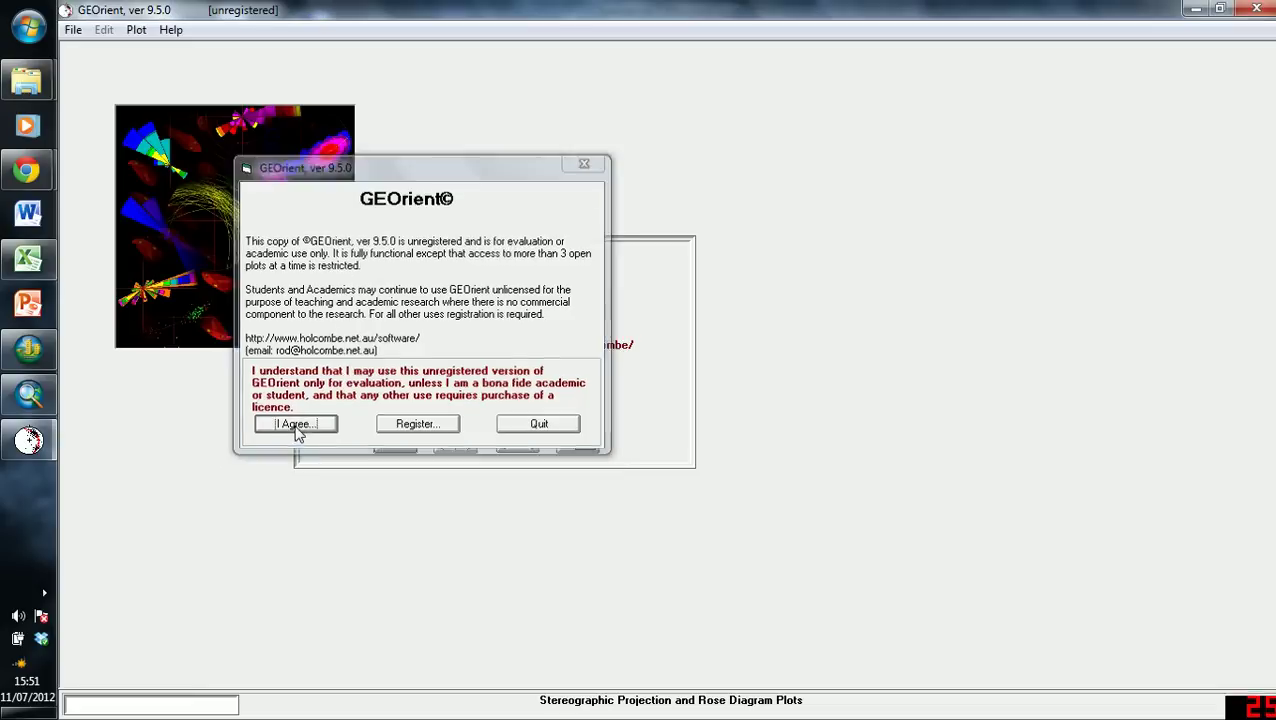
Step: Open the tarbdat.txt data file in GEOrient
click(74, 30)
click(136, 52)
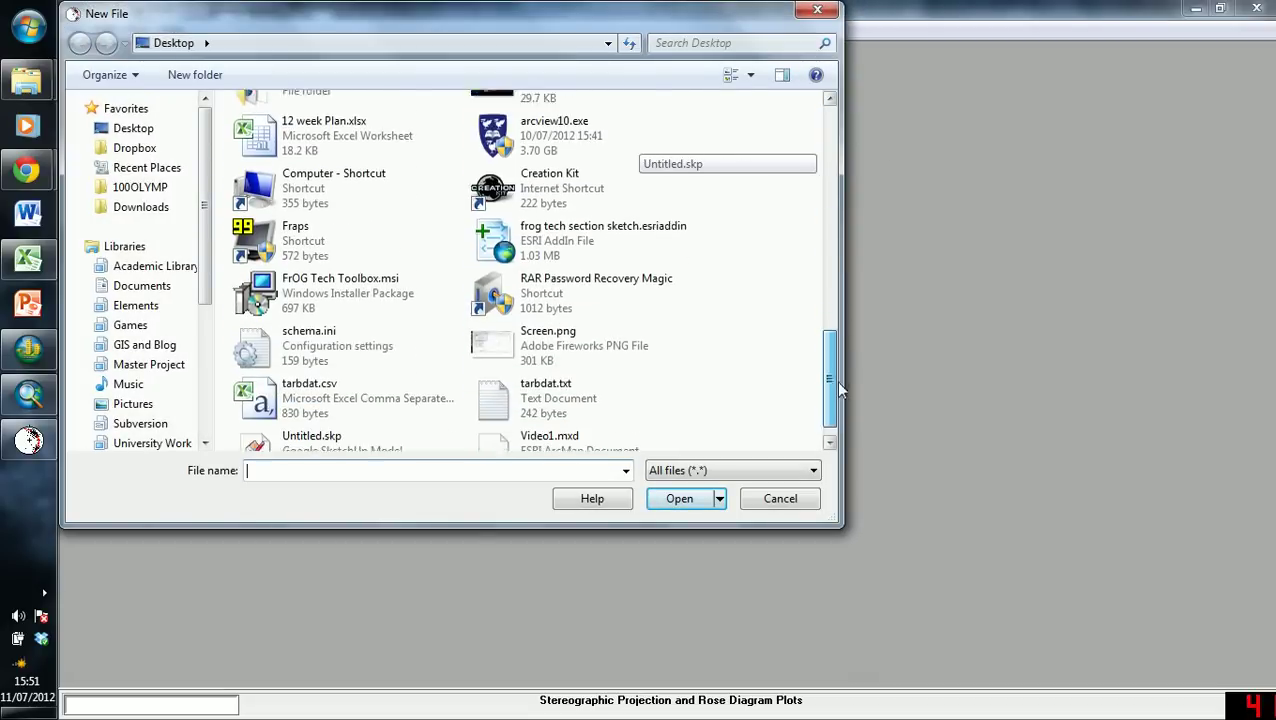
drag(838, 384, 840, 409)
click(530, 378)
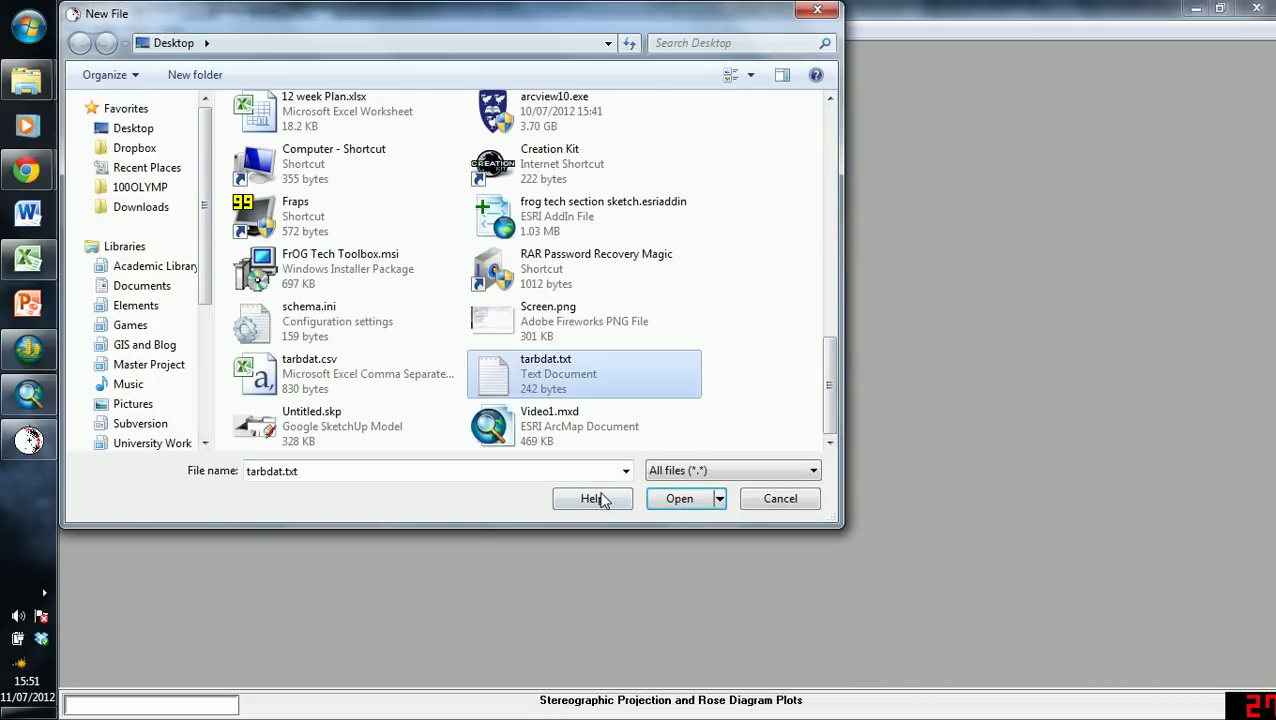
click(676, 506)
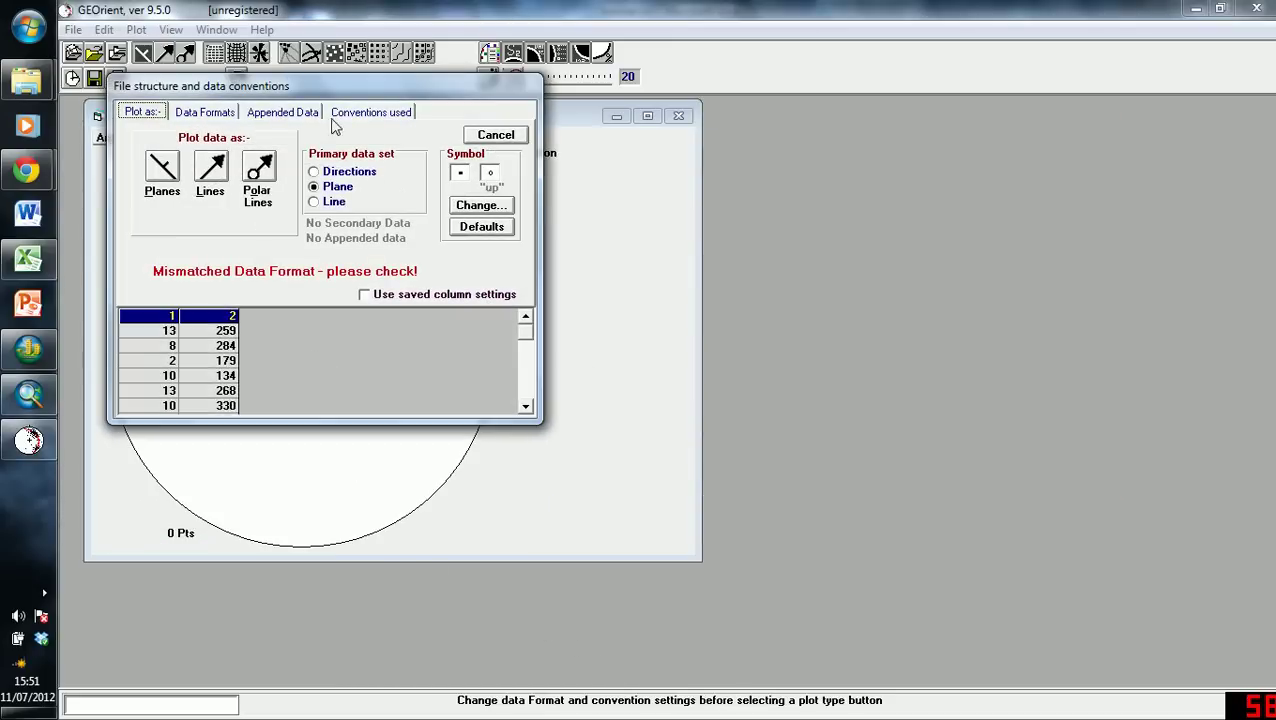
Step: Read the data as planes with dip in column 1 and dip direction in column 2
click(358, 114)
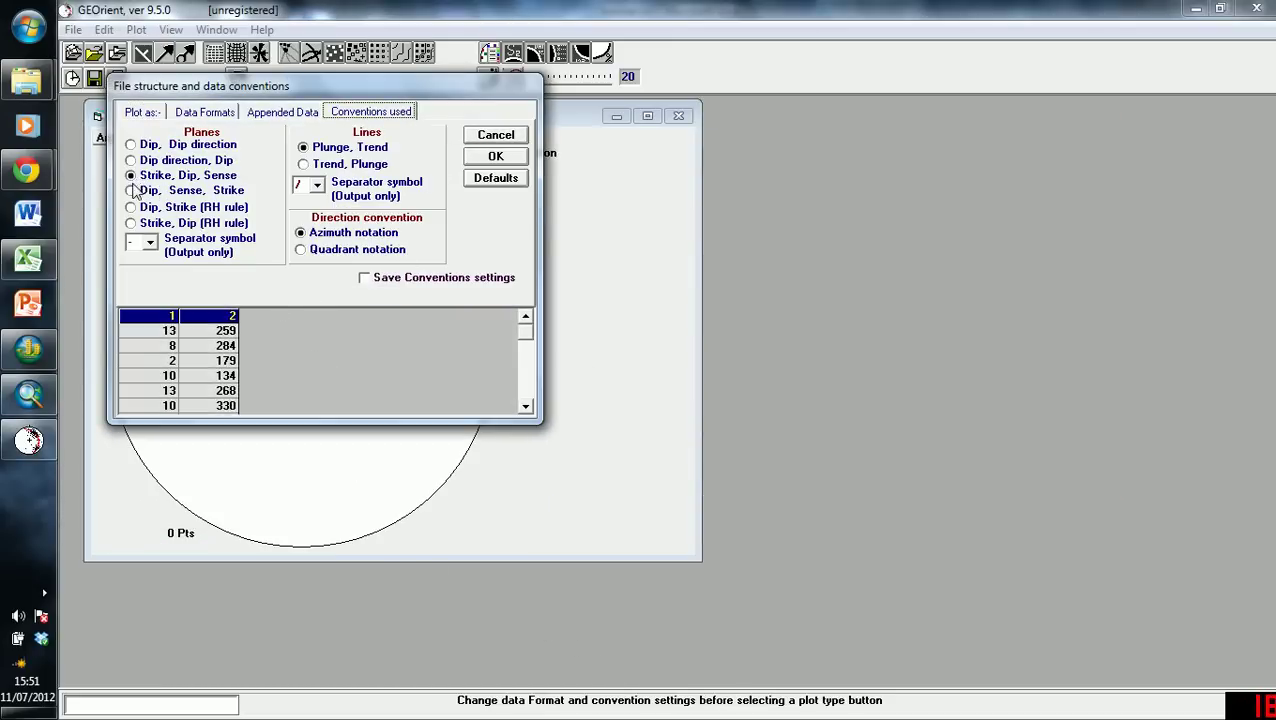
click(130, 146)
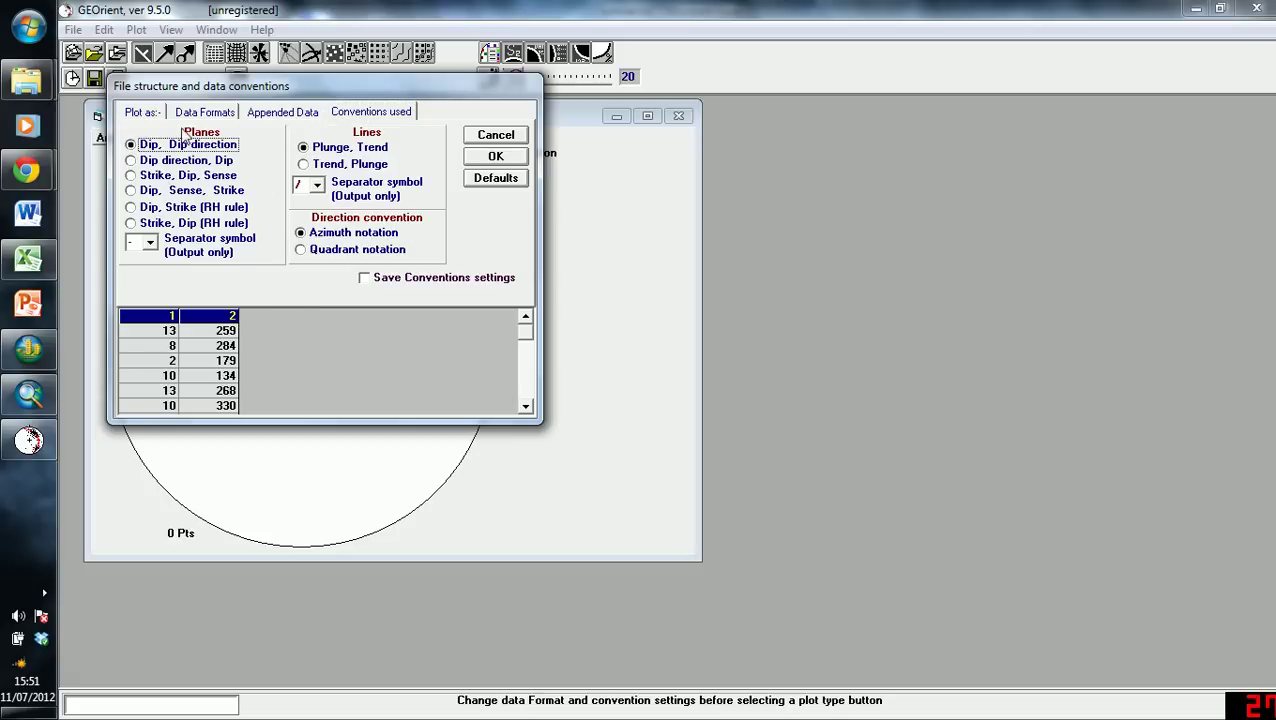
click(150, 117)
click(197, 116)
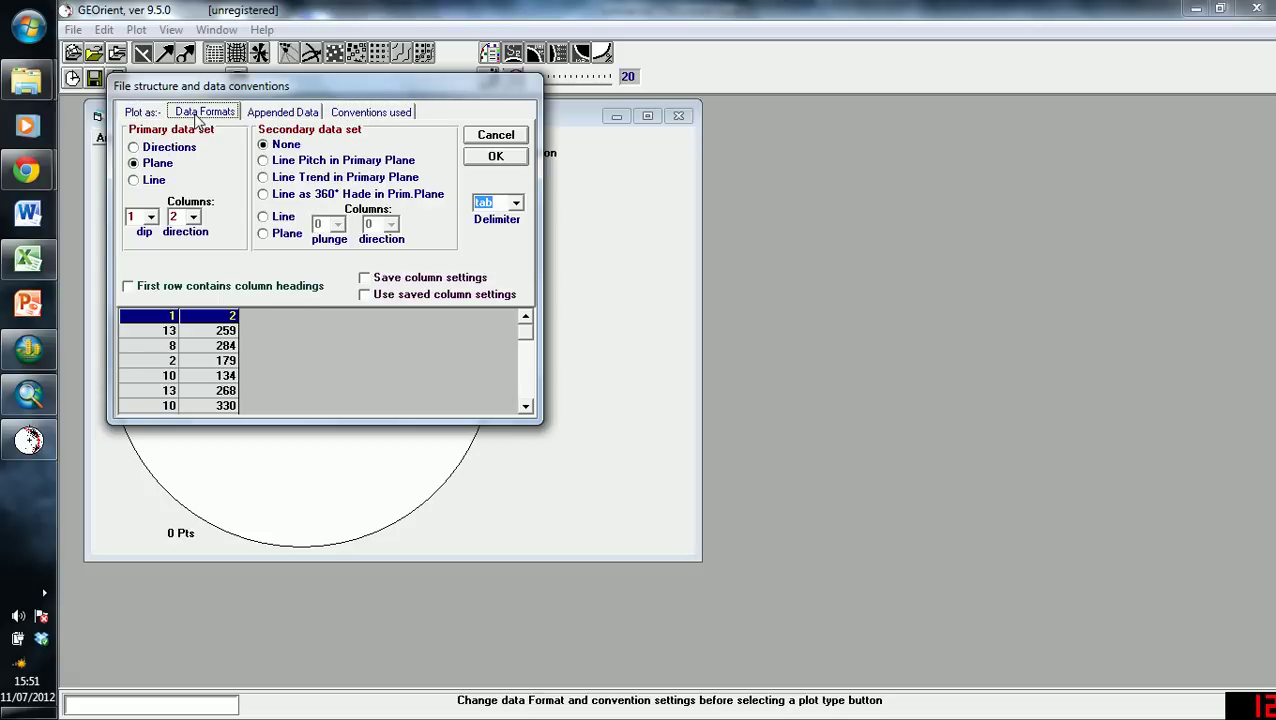
click(193, 217)
click(174, 259)
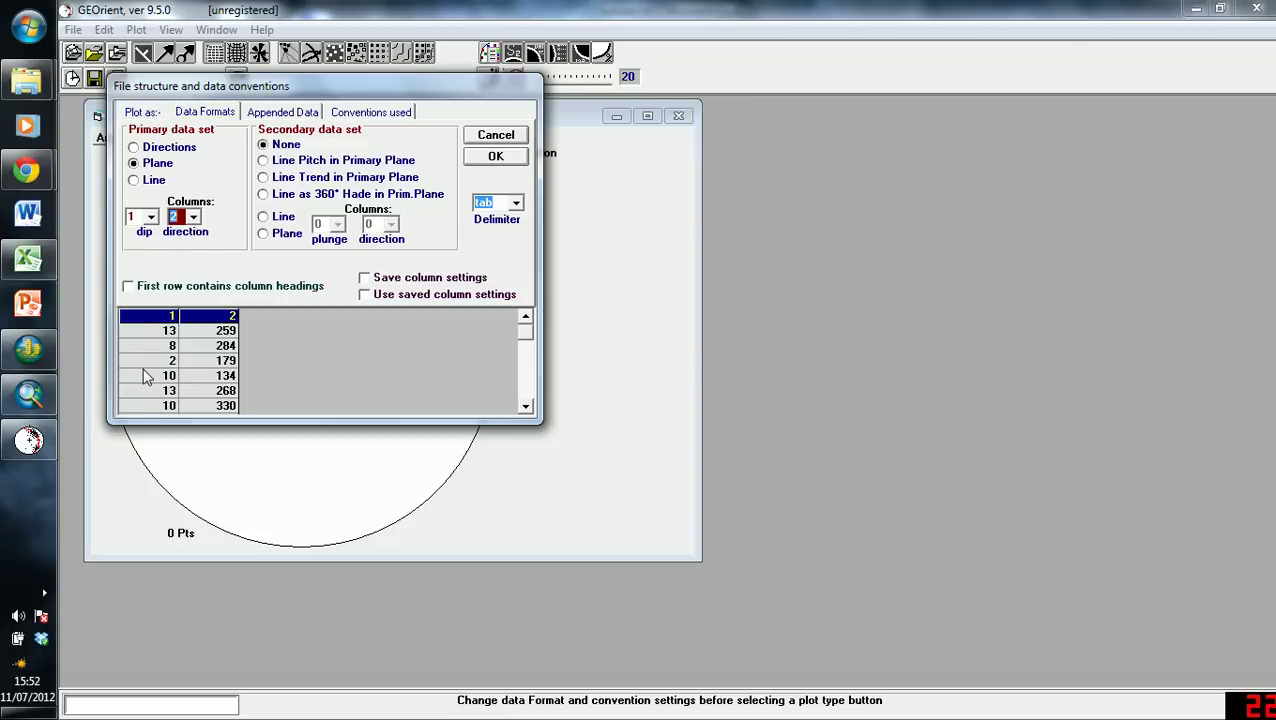
click(141, 114)
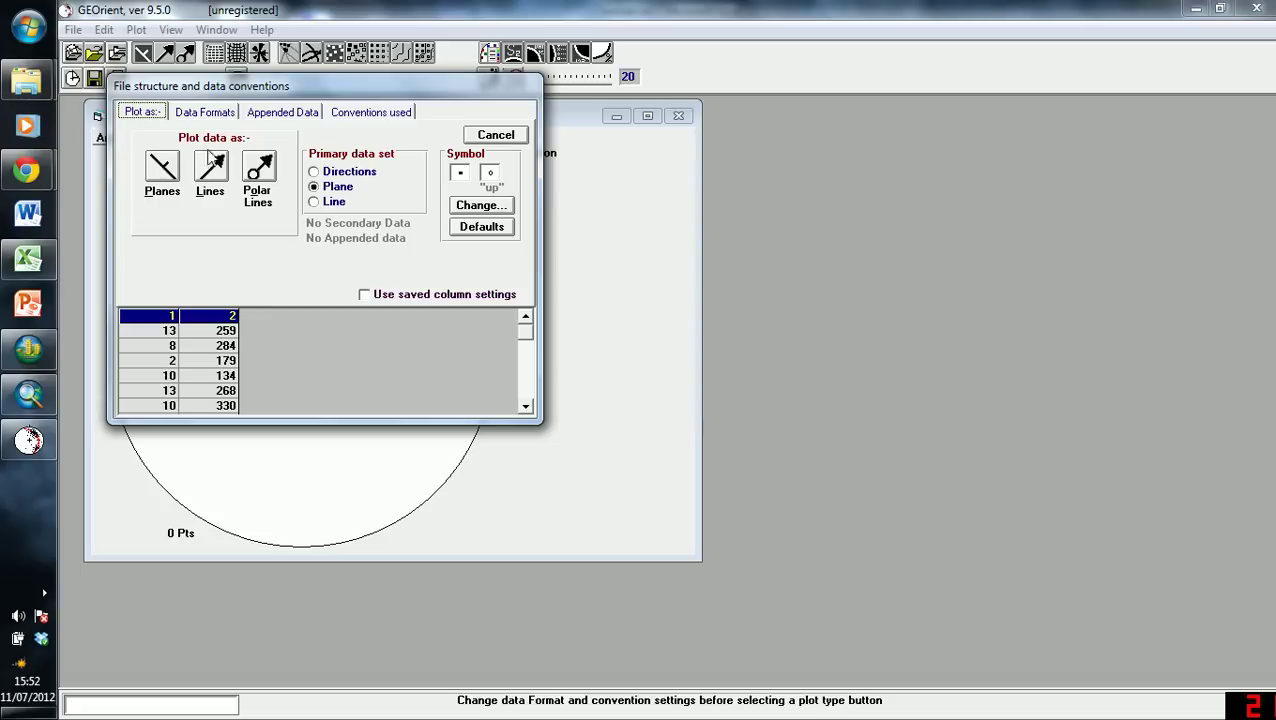
Step: Plot the readings as poles to planes, briefly showing great circles, with the plot maximized
click(162, 172)
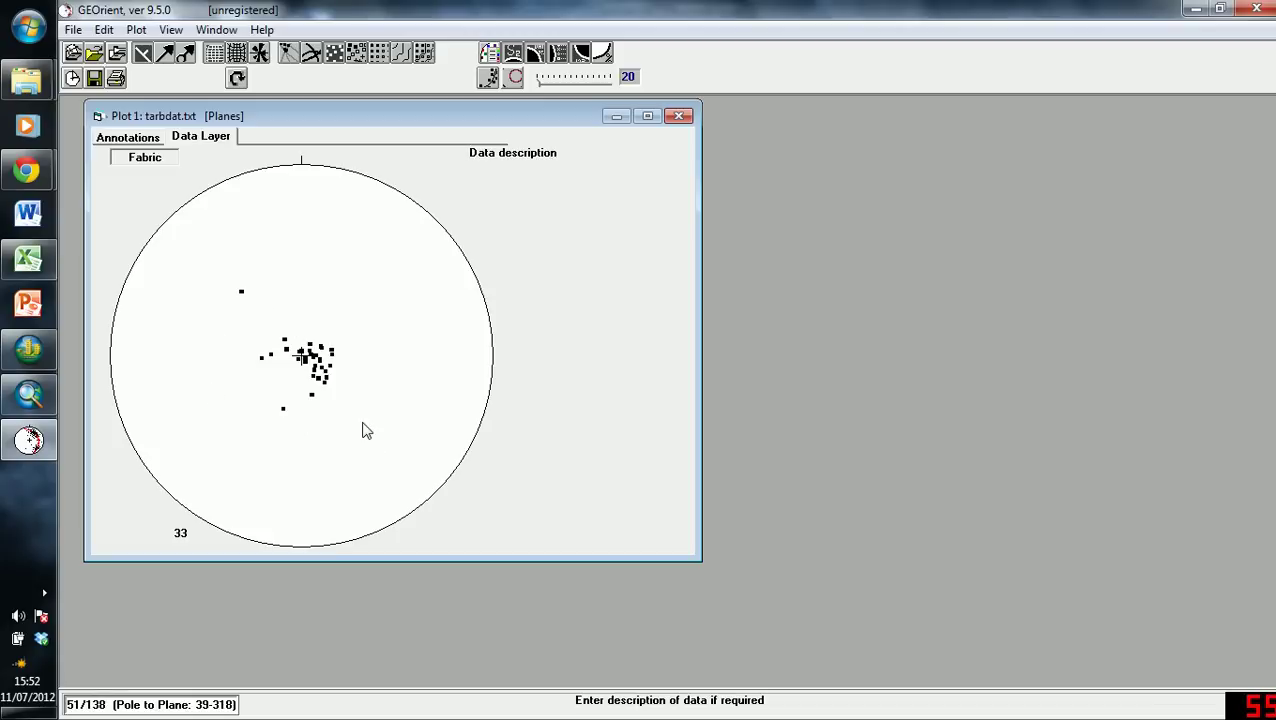
click(312, 62)
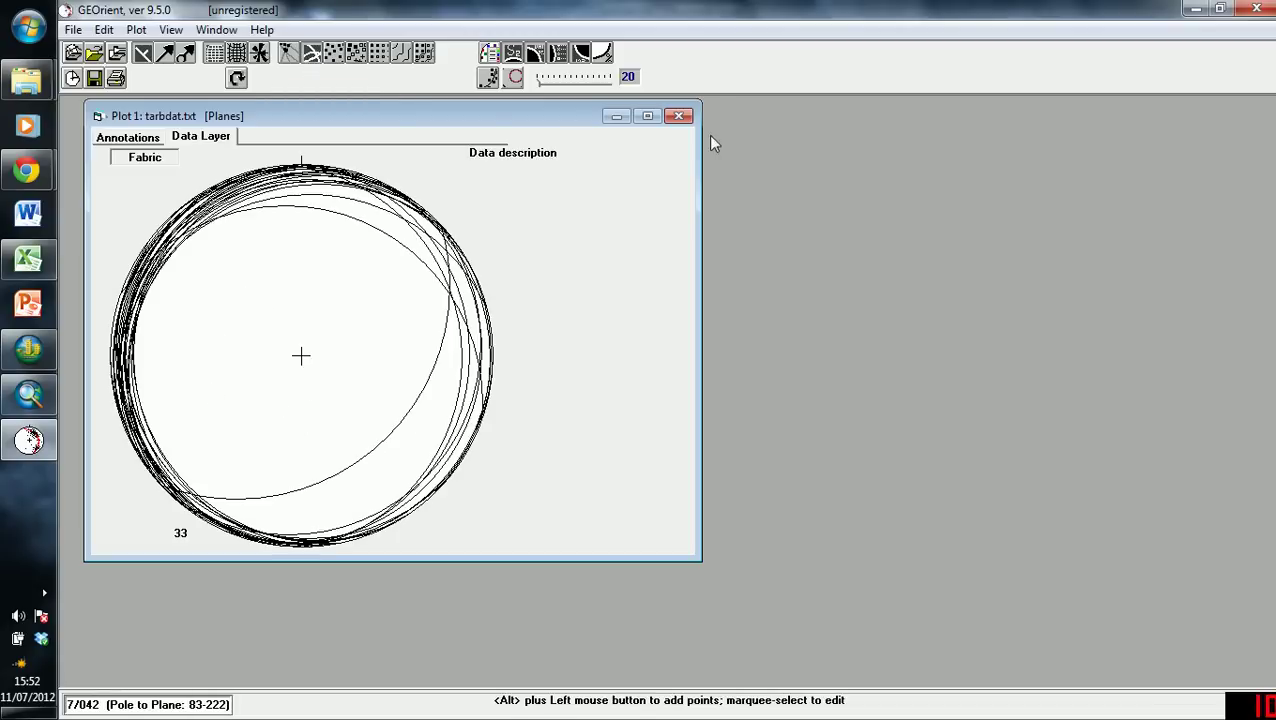
click(648, 116)
click(335, 58)
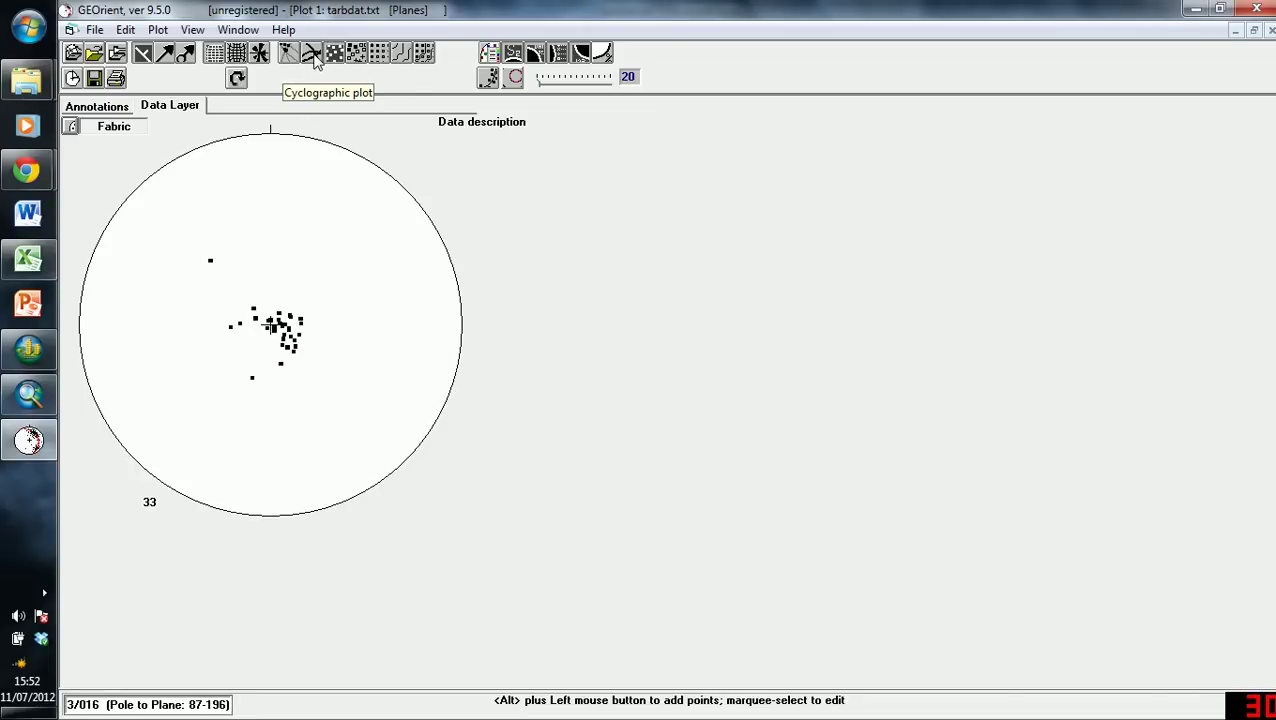
Step: Toggle the beta axis, mean plane and best-fit girdle on and off, then return to ArcMap
click(488, 78)
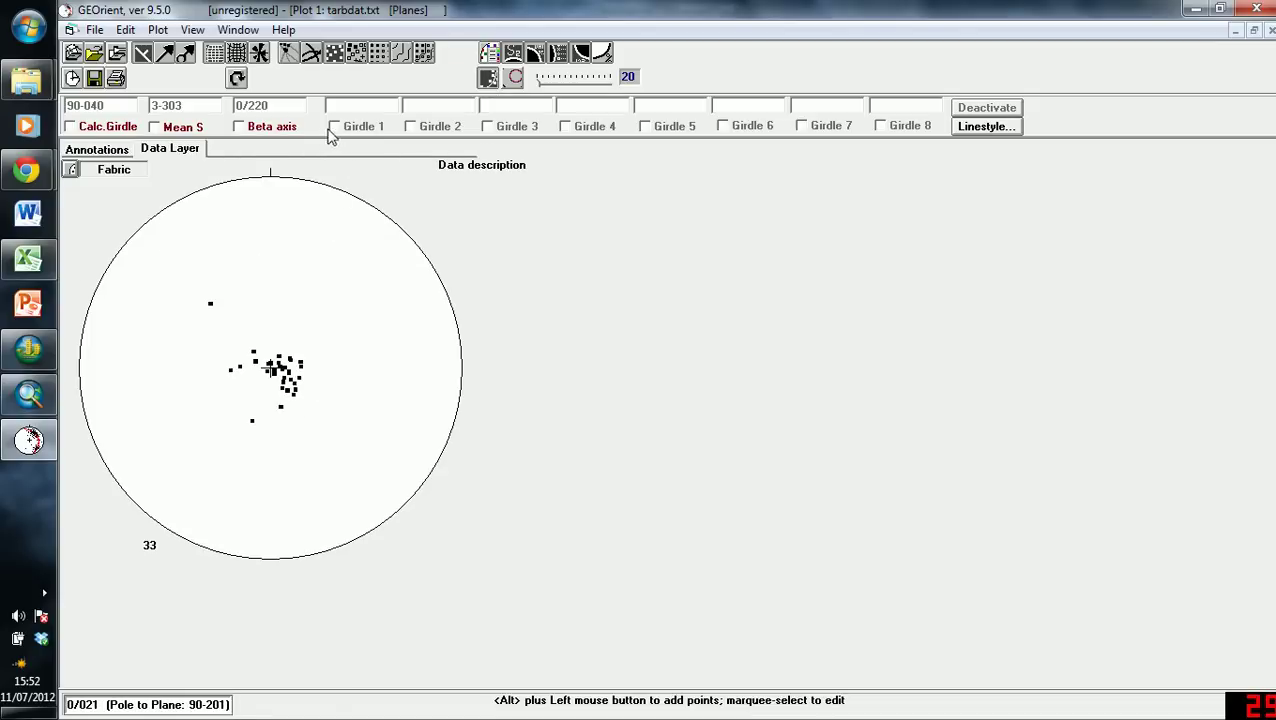
click(239, 127)
click(154, 127)
click(70, 128)
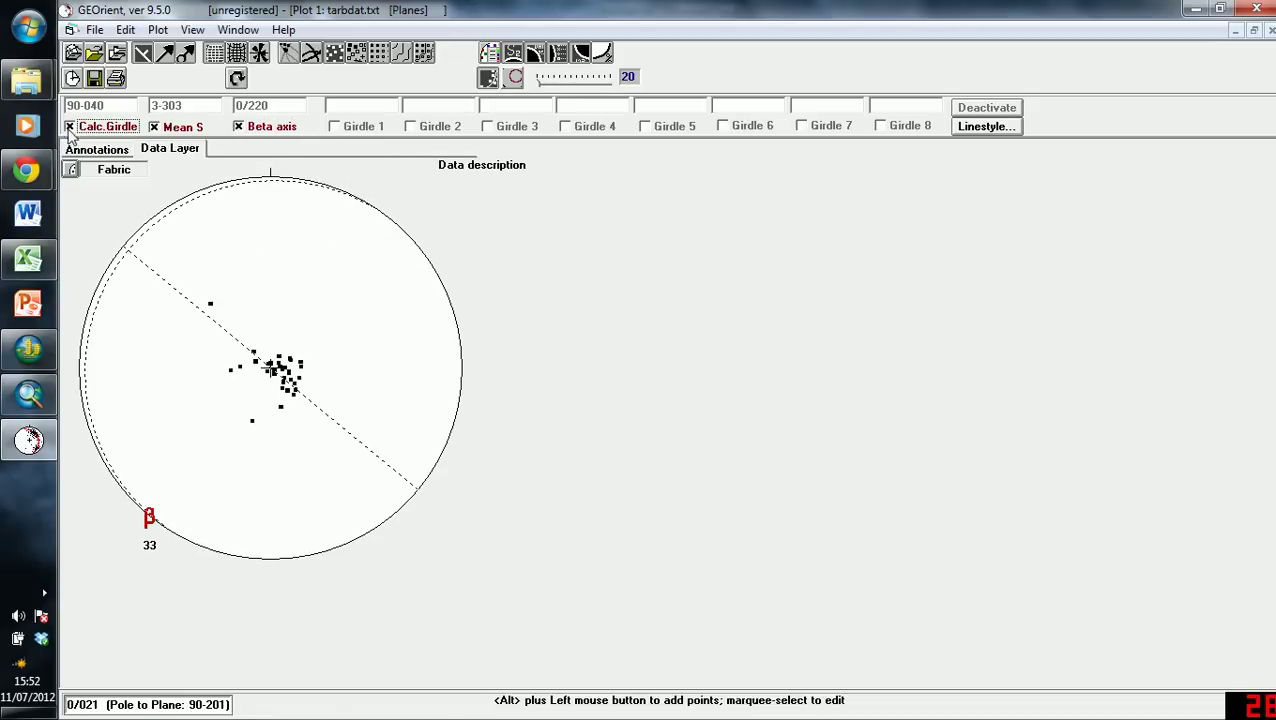
click(71, 128)
click(154, 128)
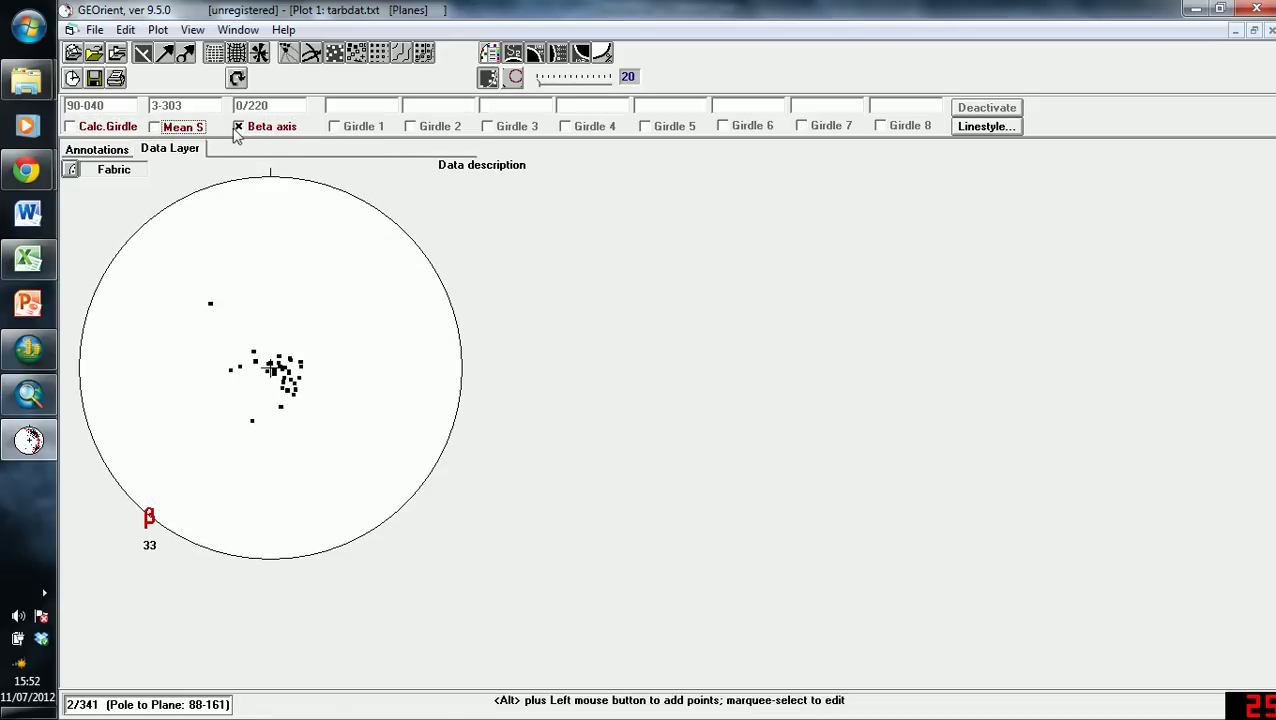
click(238, 127)
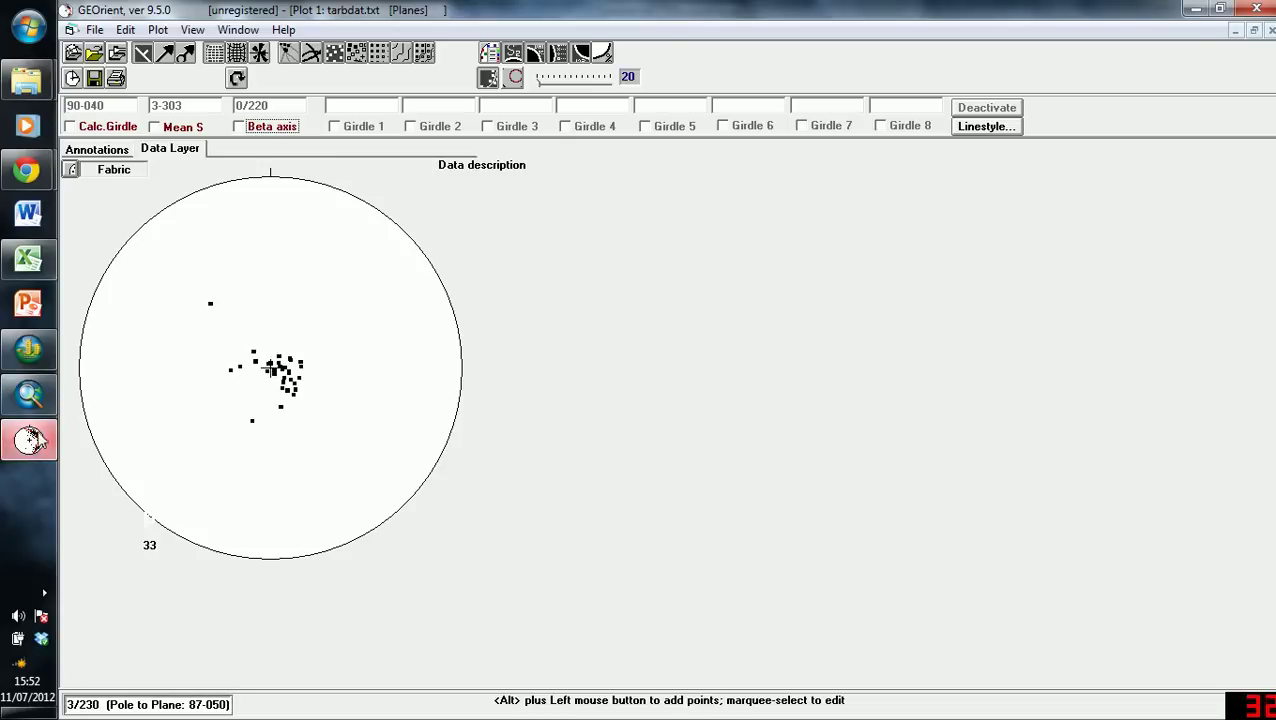
click(30, 394)
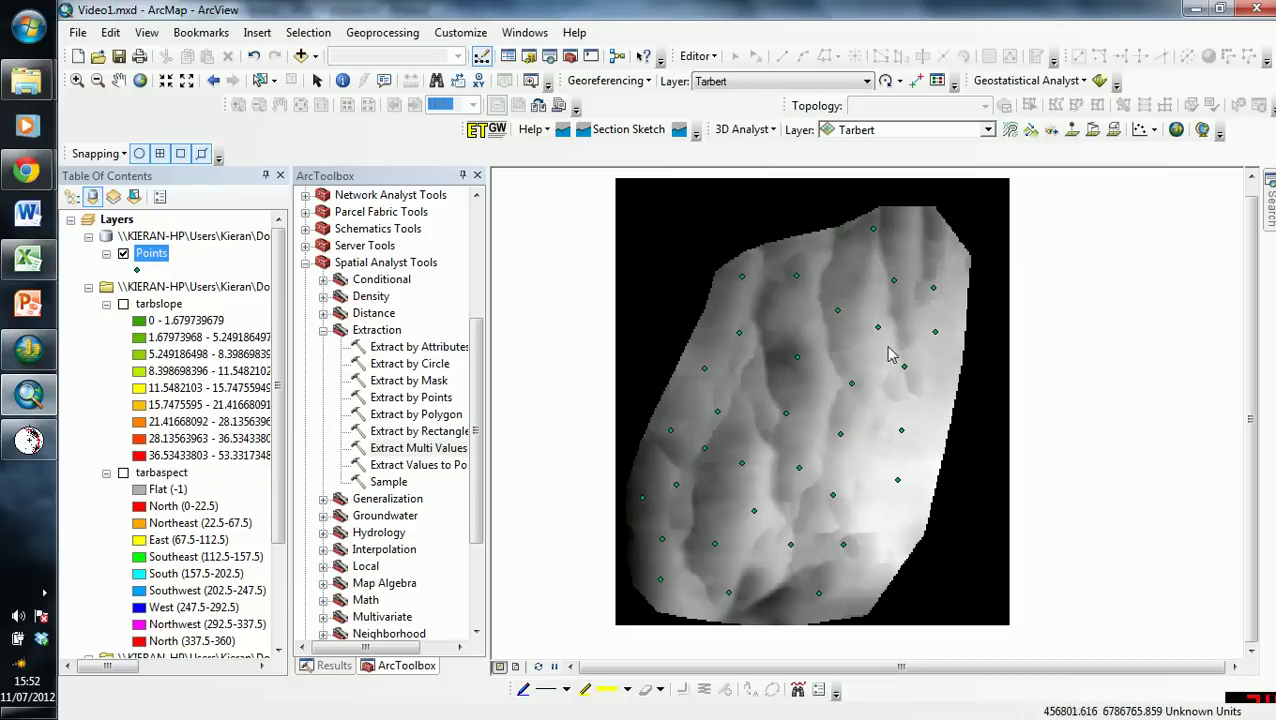
Step: Switch off the Points layer and expand the Spatial Analyst Extraction toolset
click(123, 254)
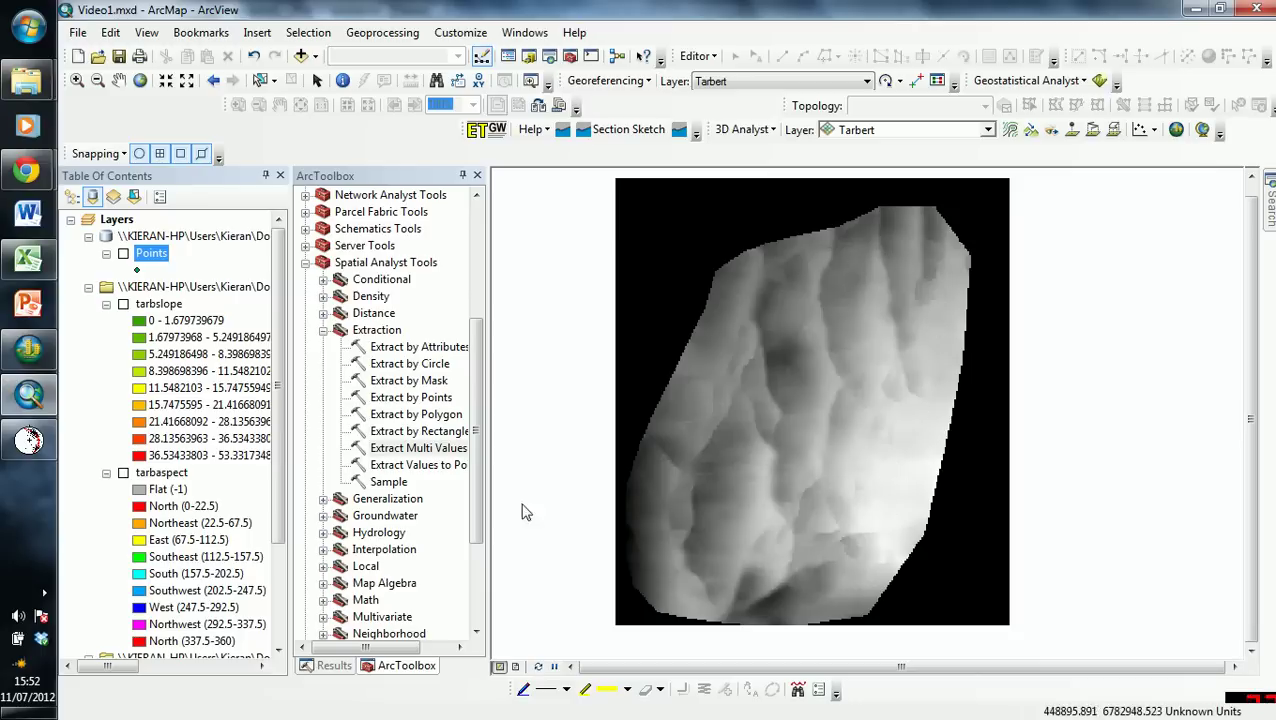
click(324, 332)
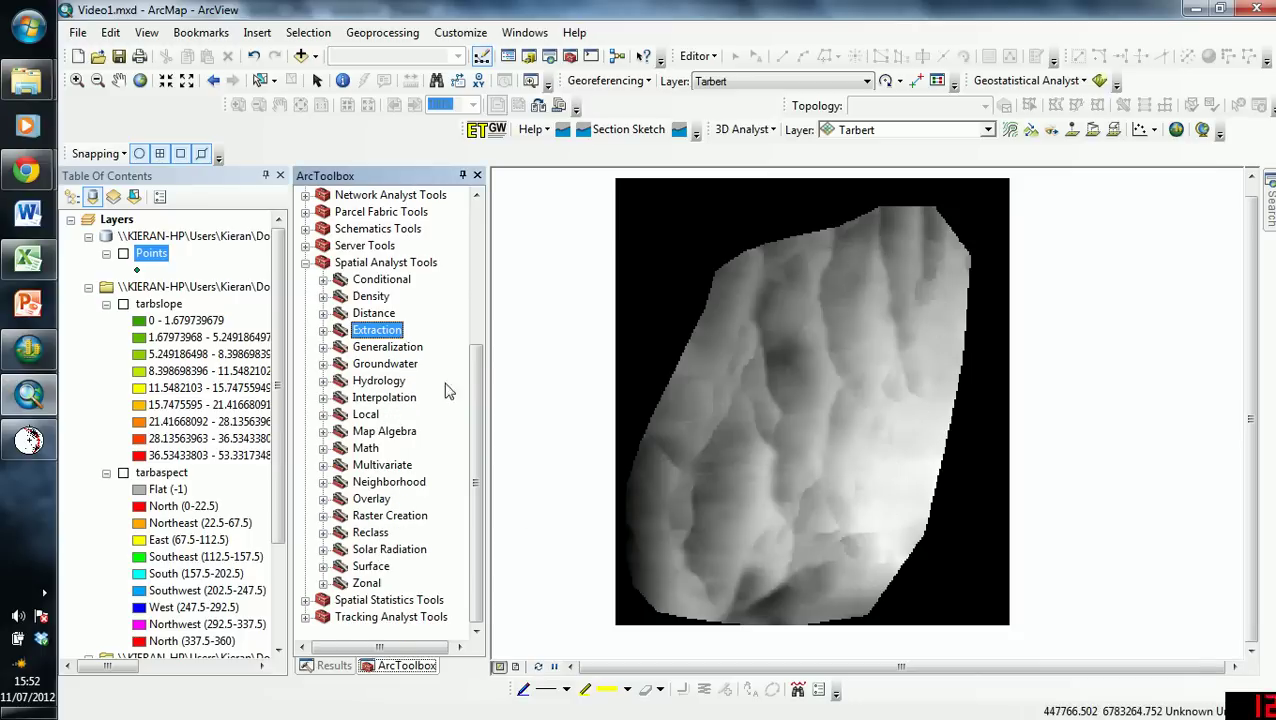
click(324, 331)
Step: Set up Sample with tarbslope and tarbaspect rasters at Tarbert locations, then close it unrun
double_click(390, 483)
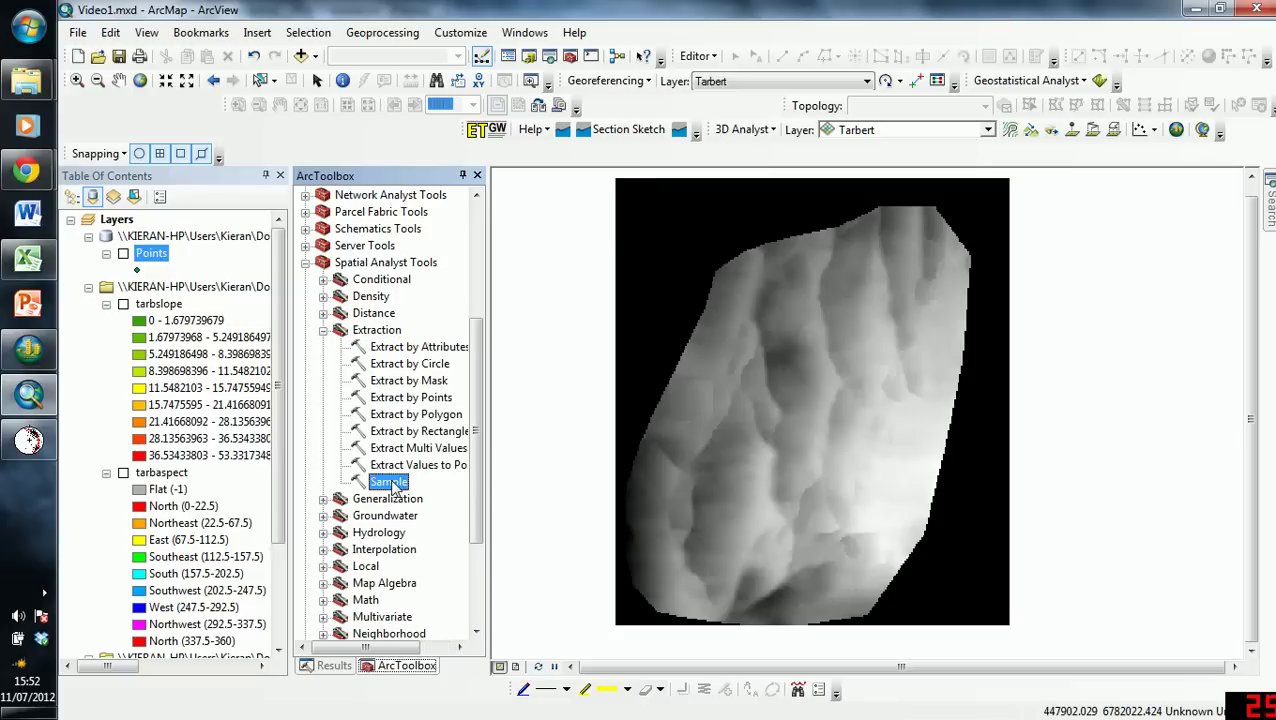
click(548, 143)
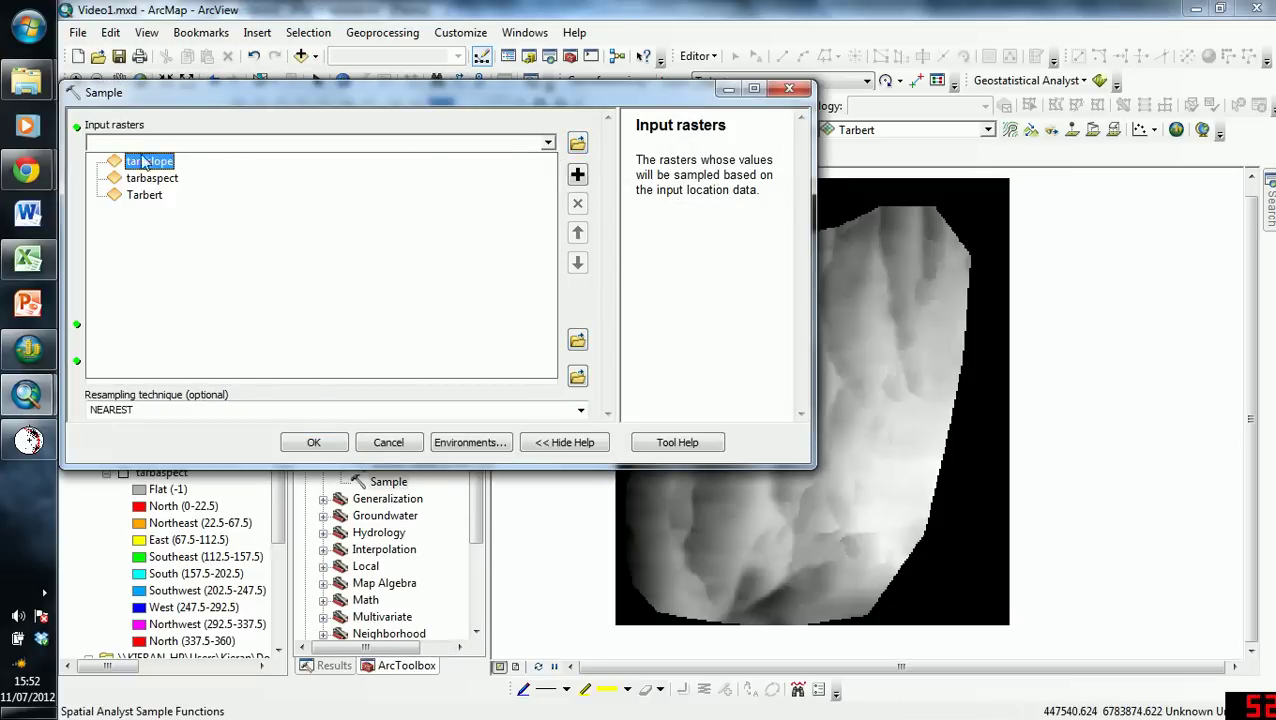
click(145, 161)
click(548, 143)
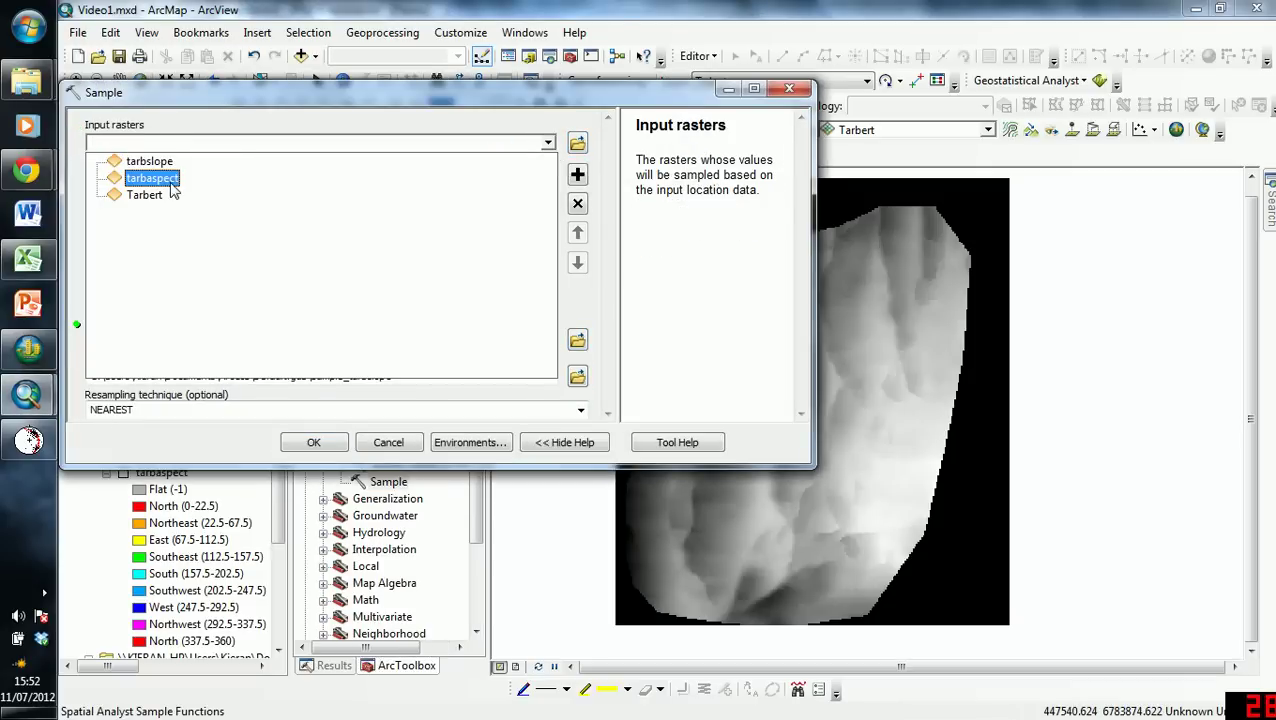
click(160, 176)
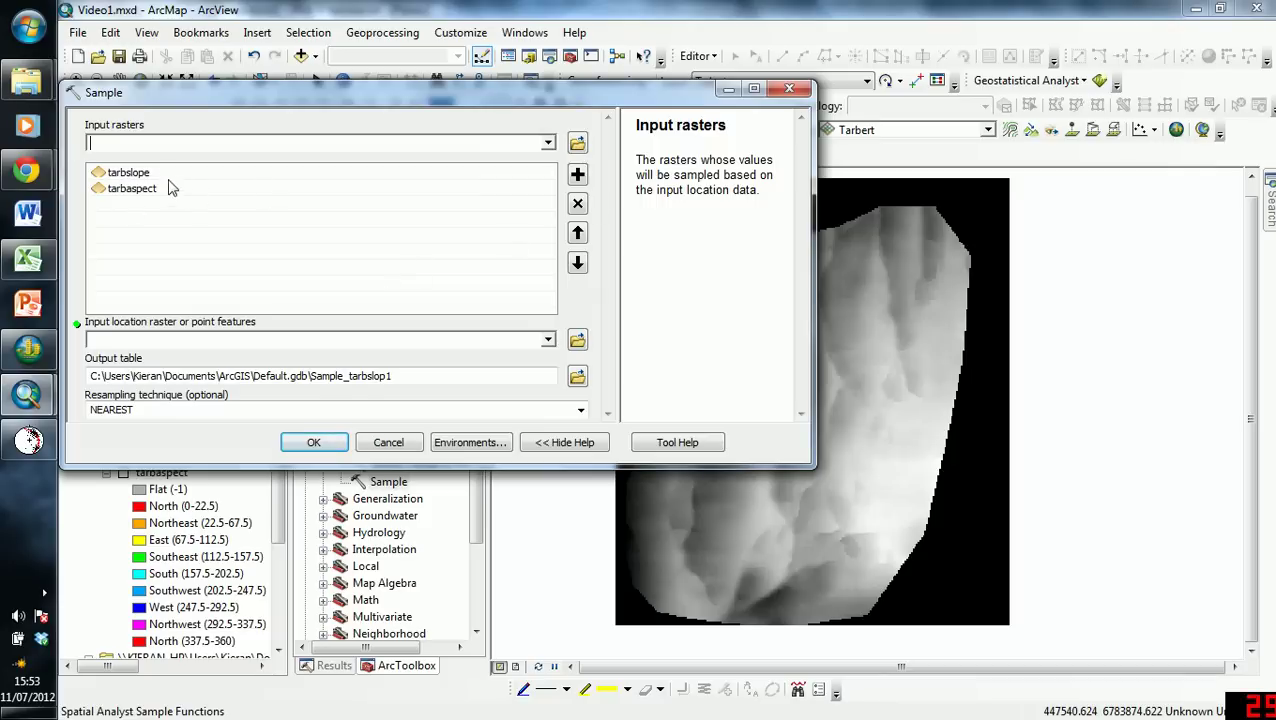
click(405, 339)
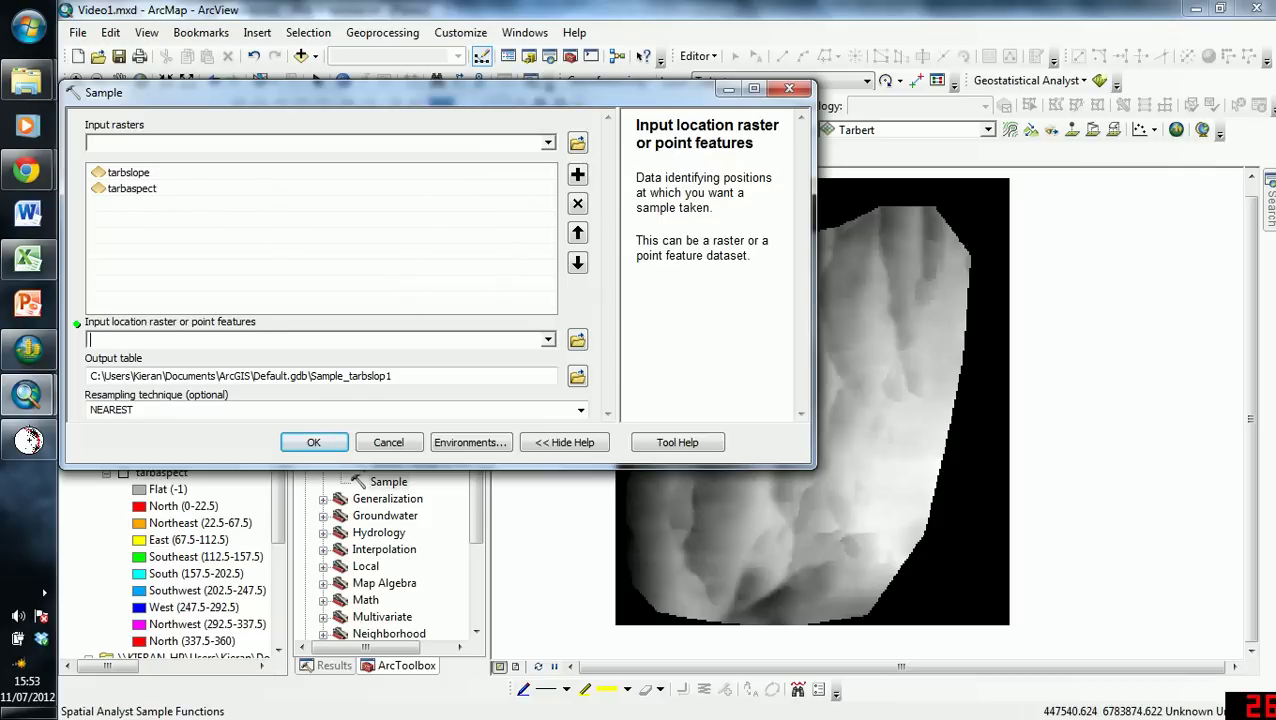
click(549, 341)
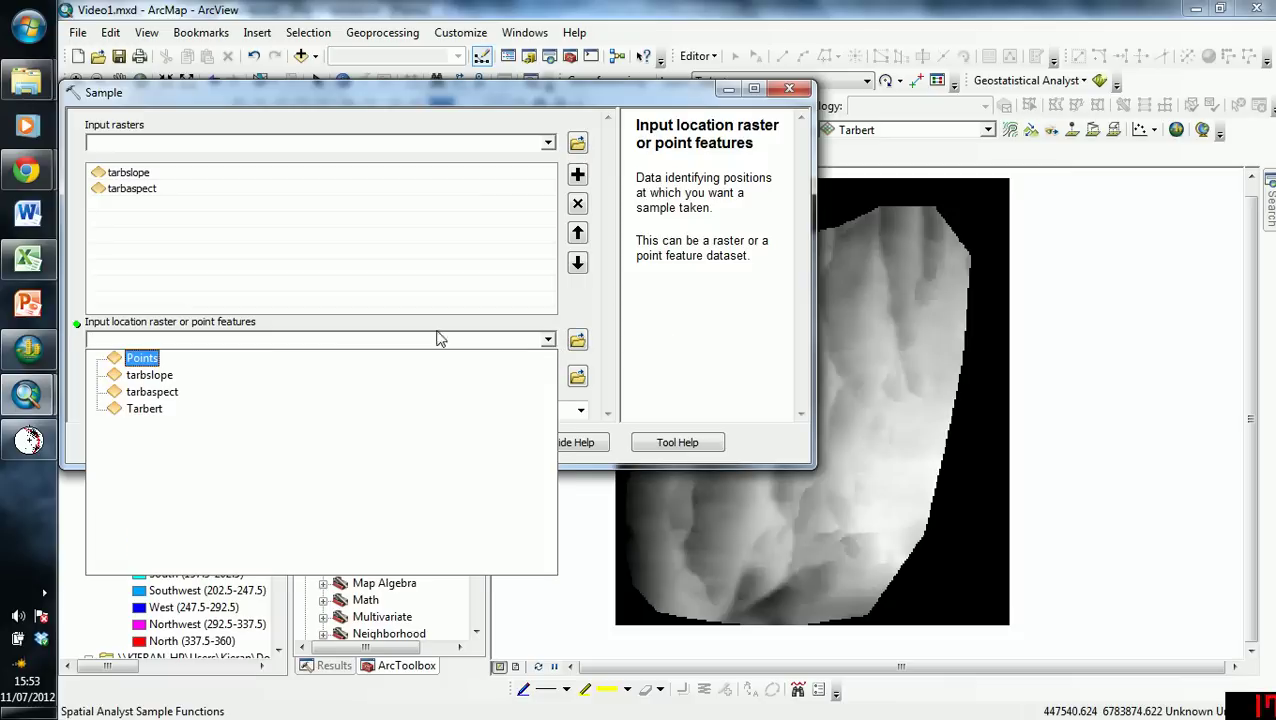
click(148, 409)
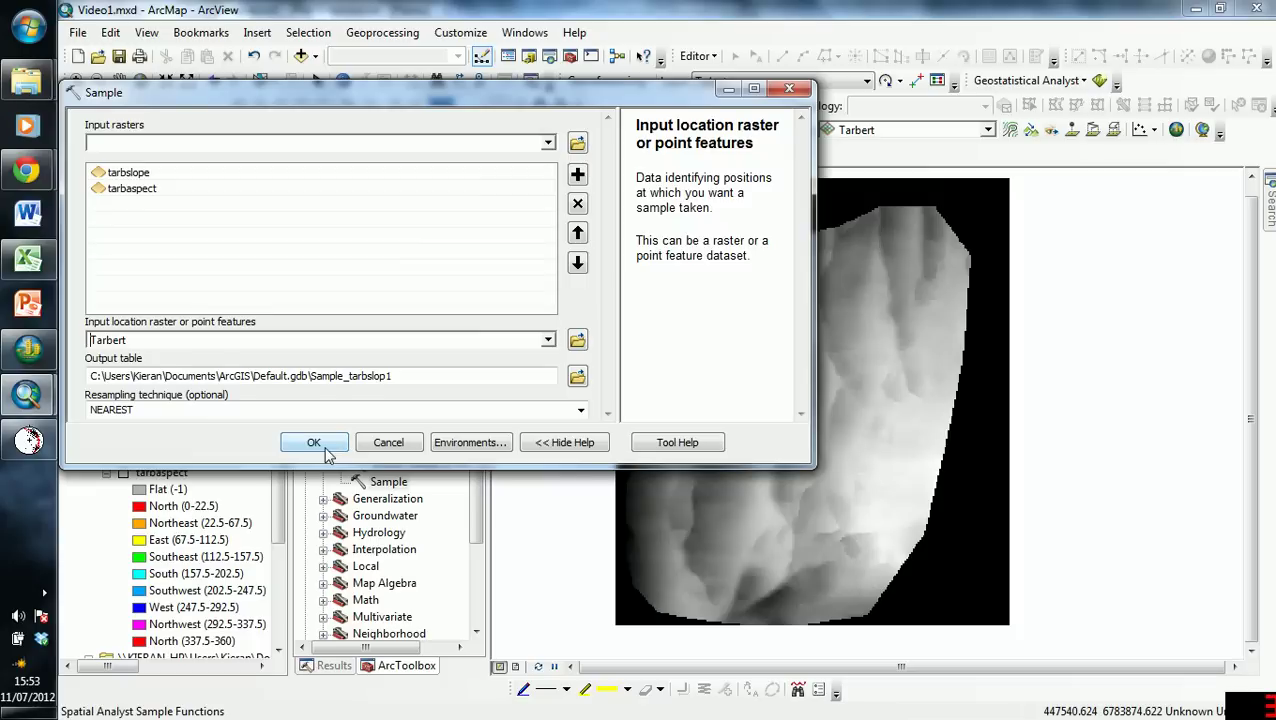
click(790, 93)
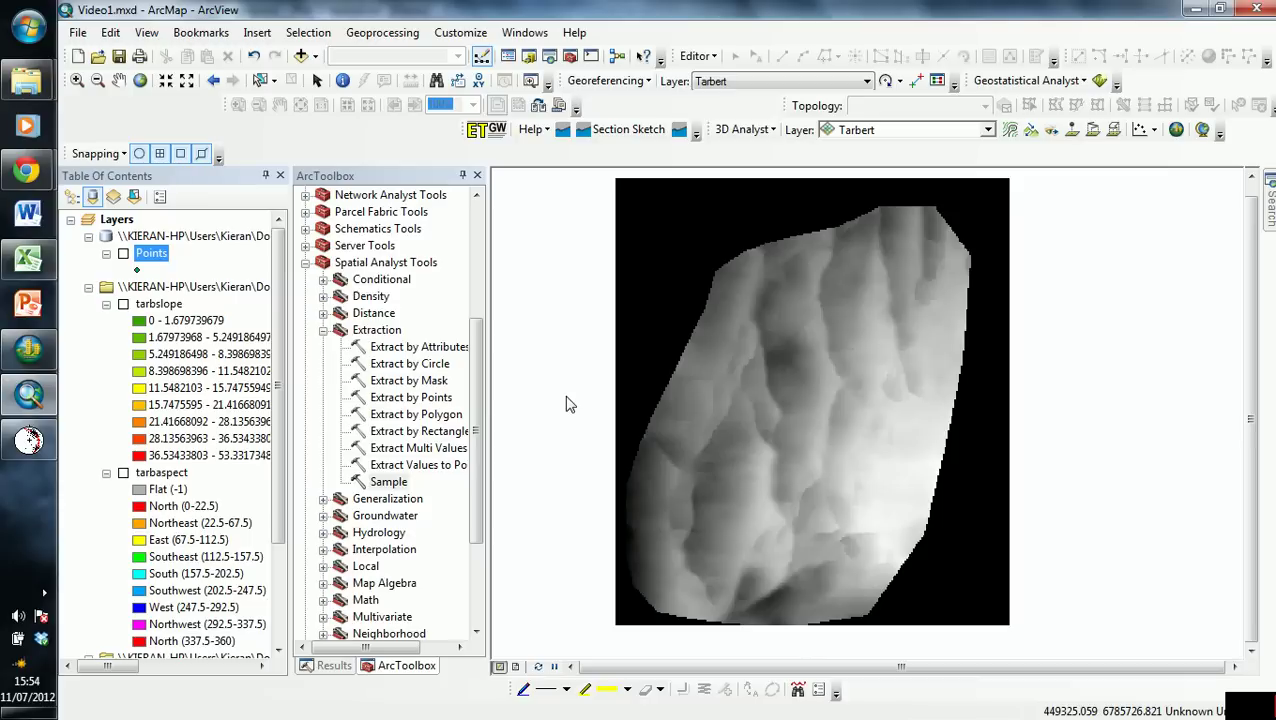
Step: Collapse the Extraction toolset in the Spatial Analyst toolbox
click(323, 330)
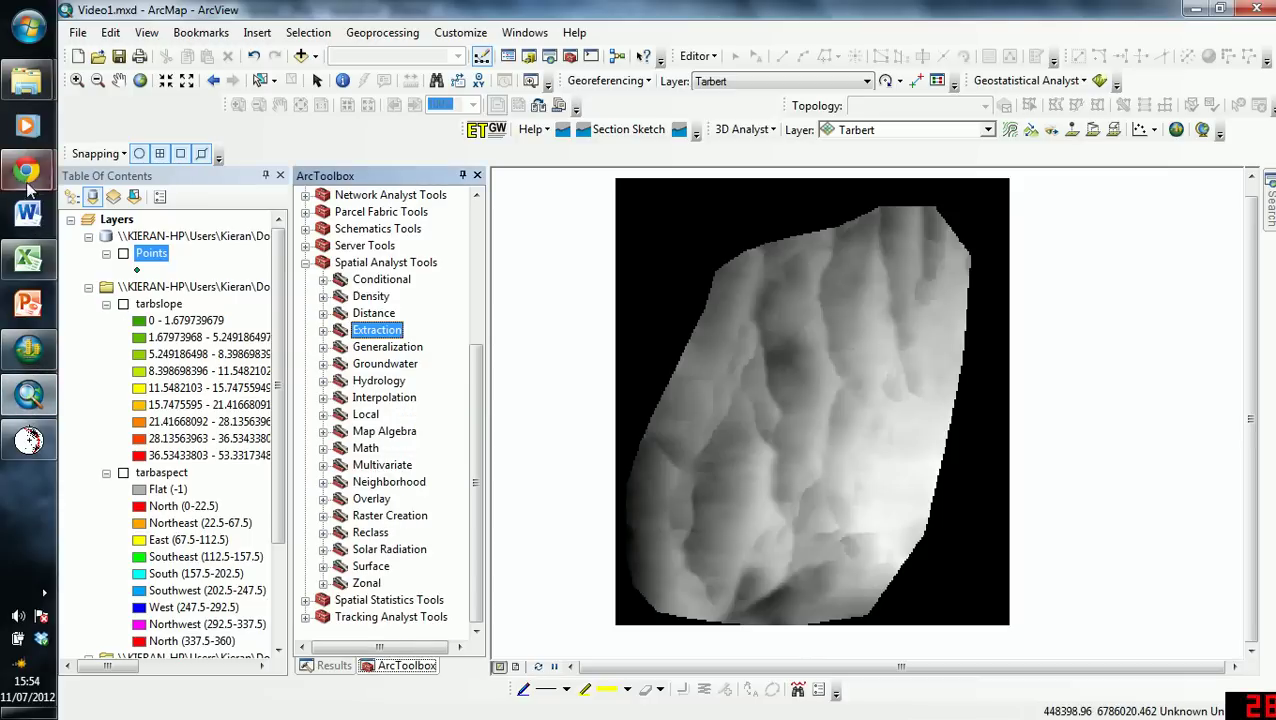
Step: Switch to the thefaultzone.wordpress.com blog window in Chrome
click(180, 250)
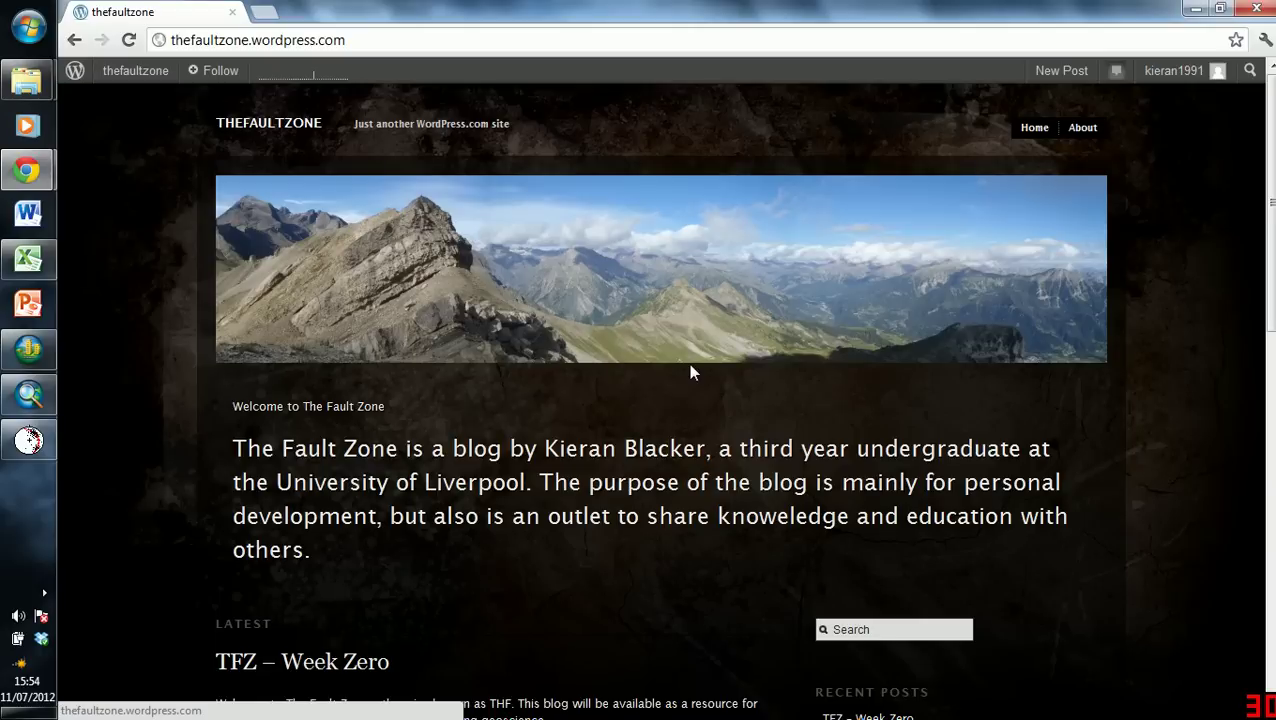